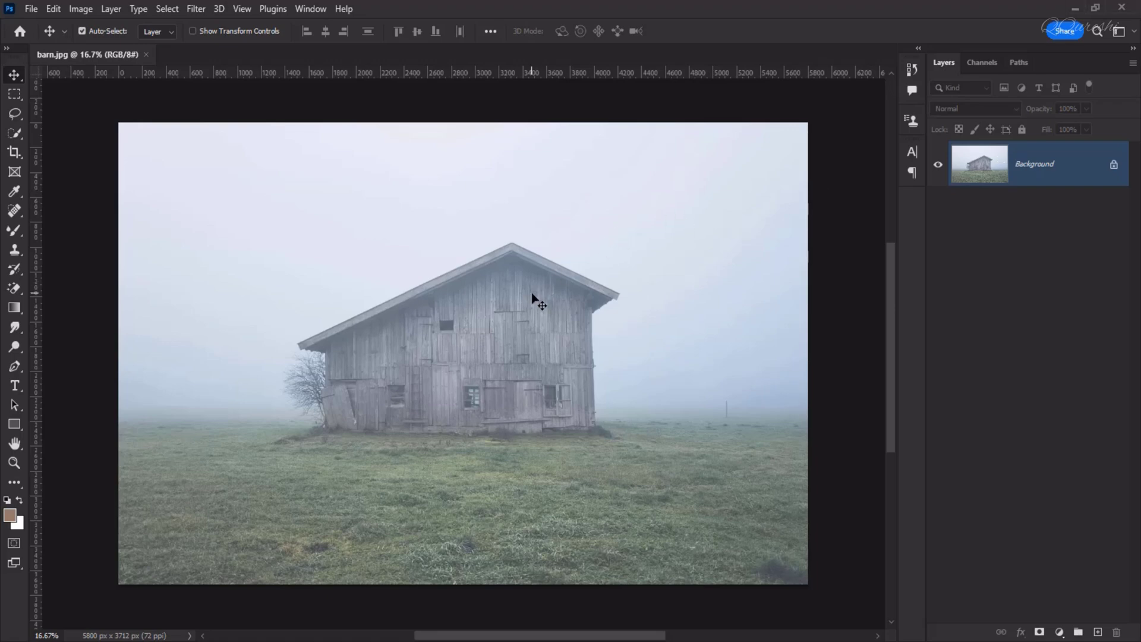
Step: Duplicate the barn photo layer and marquee-select the image from the top down to the horizon
key(ctrl+j)
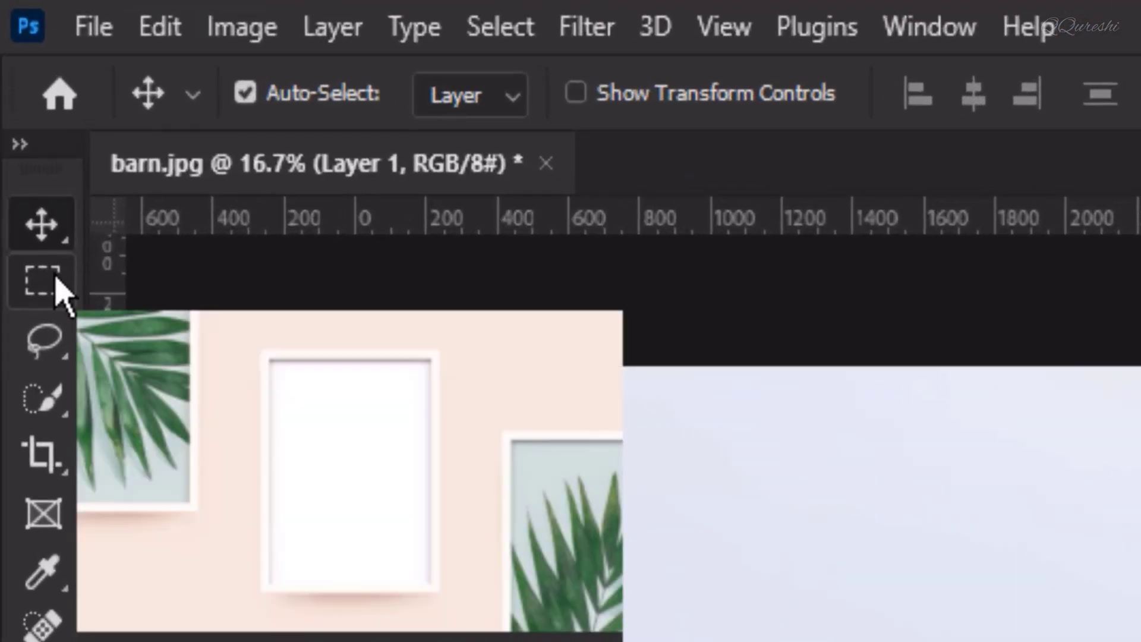
click(59, 291)
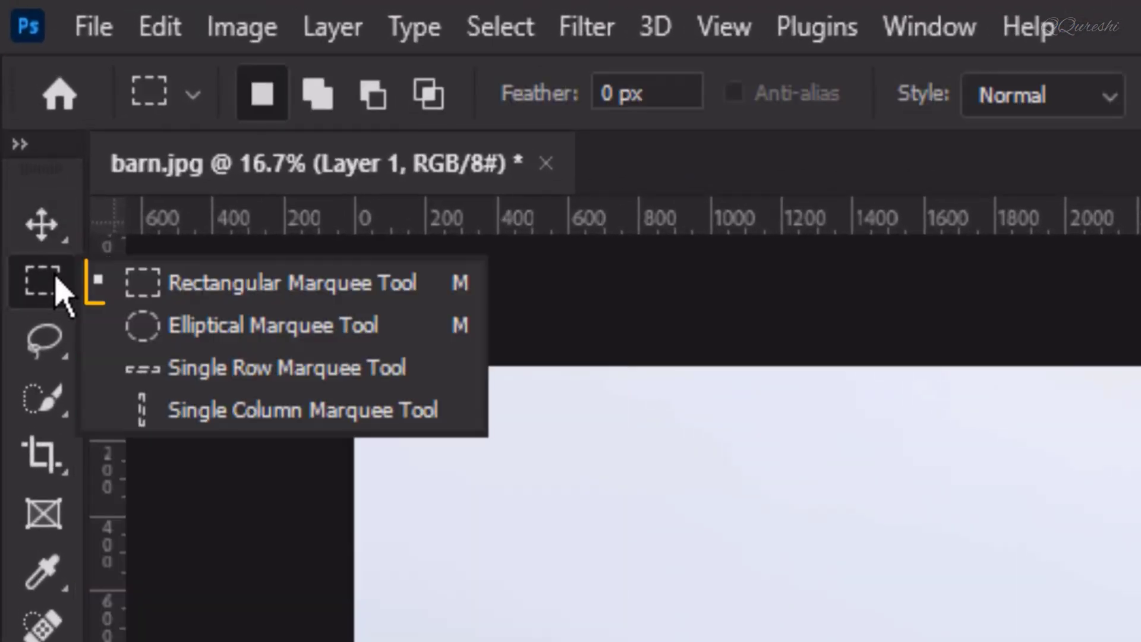
click(184, 283)
drag(119, 123, 828, 461)
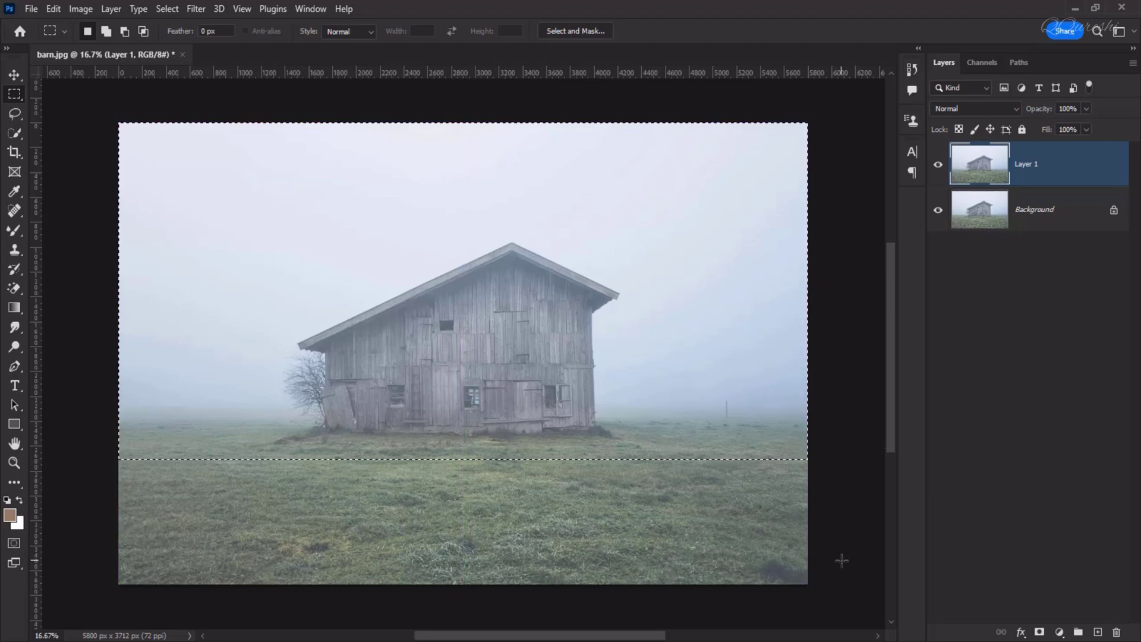
Step: Copy the selected sky-and-barn area onto its own layer and check it by toggling Layer 1
key(ctrl+j)
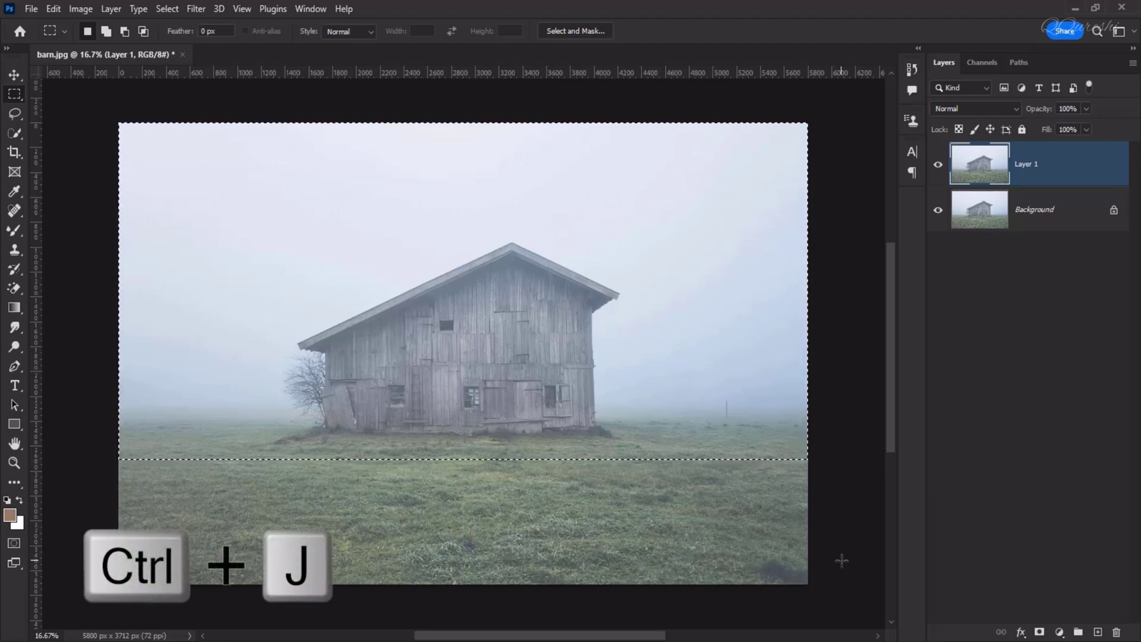
key(ctrl+j)
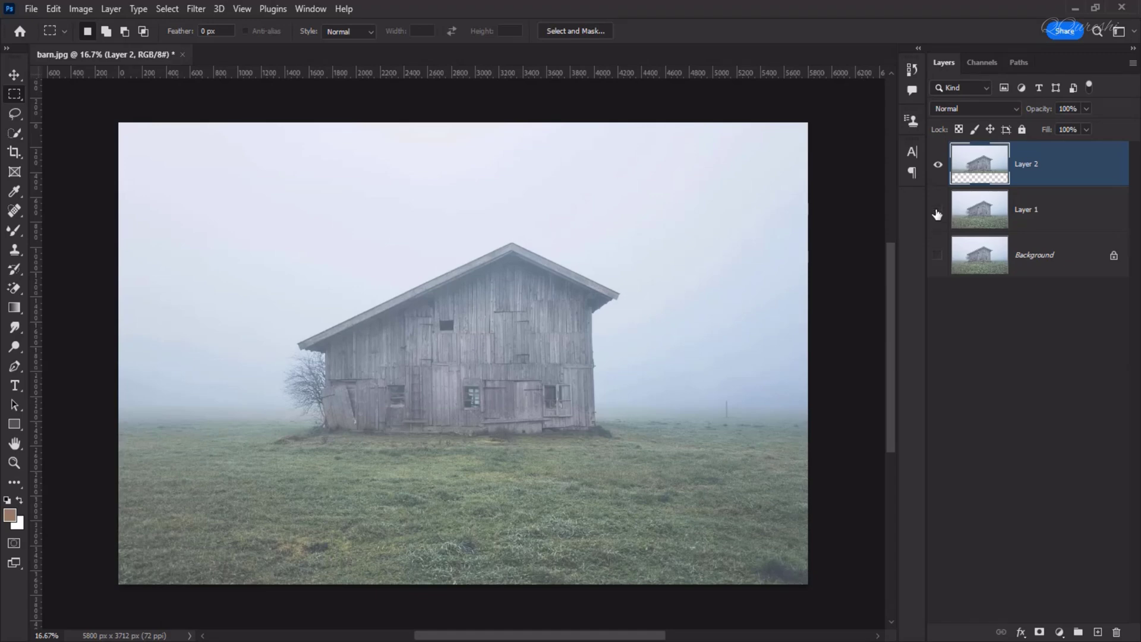
click(938, 212)
click(938, 213)
Step: Place a horizontal guide exactly along the grassy horizon
drag(712, 73, 708, 250)
click(938, 210)
key(v)
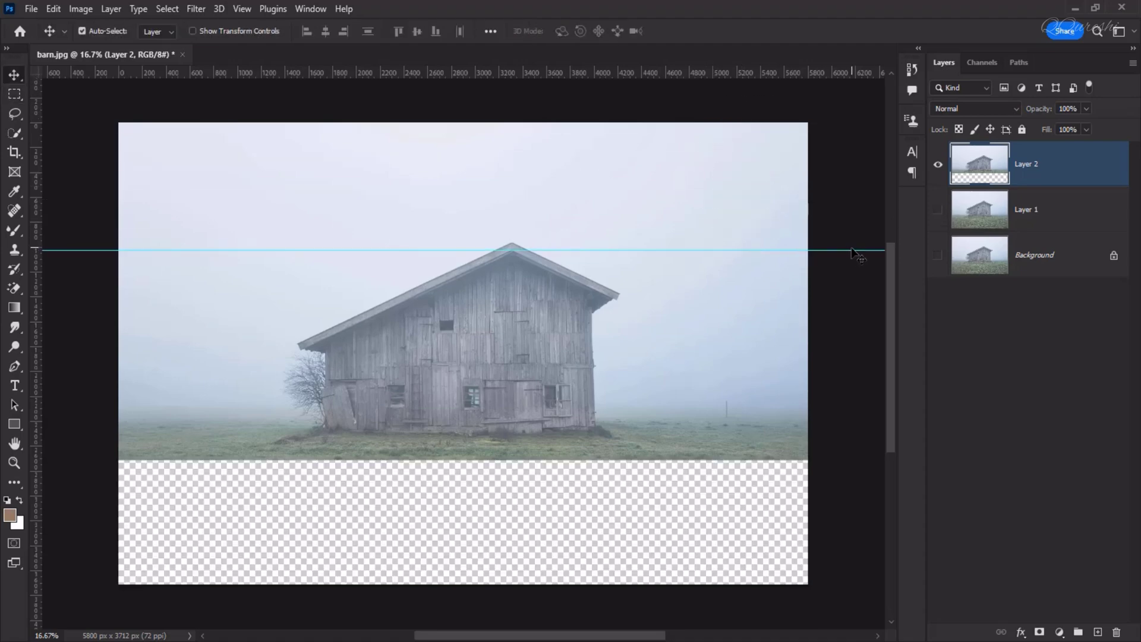
drag(859, 250, 850, 461)
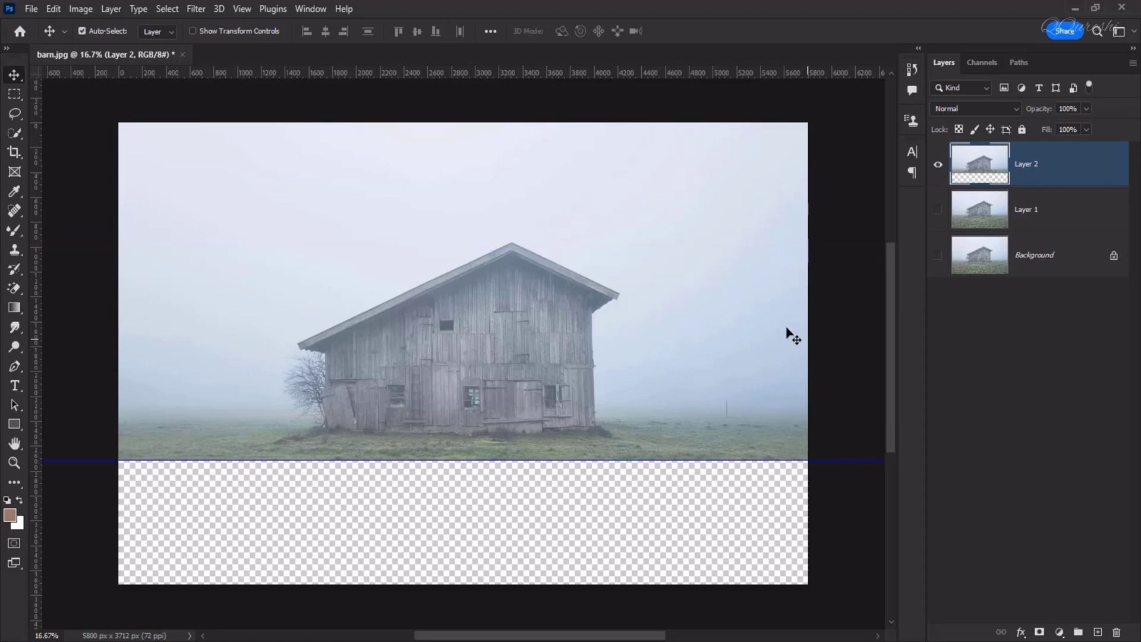
click(938, 211)
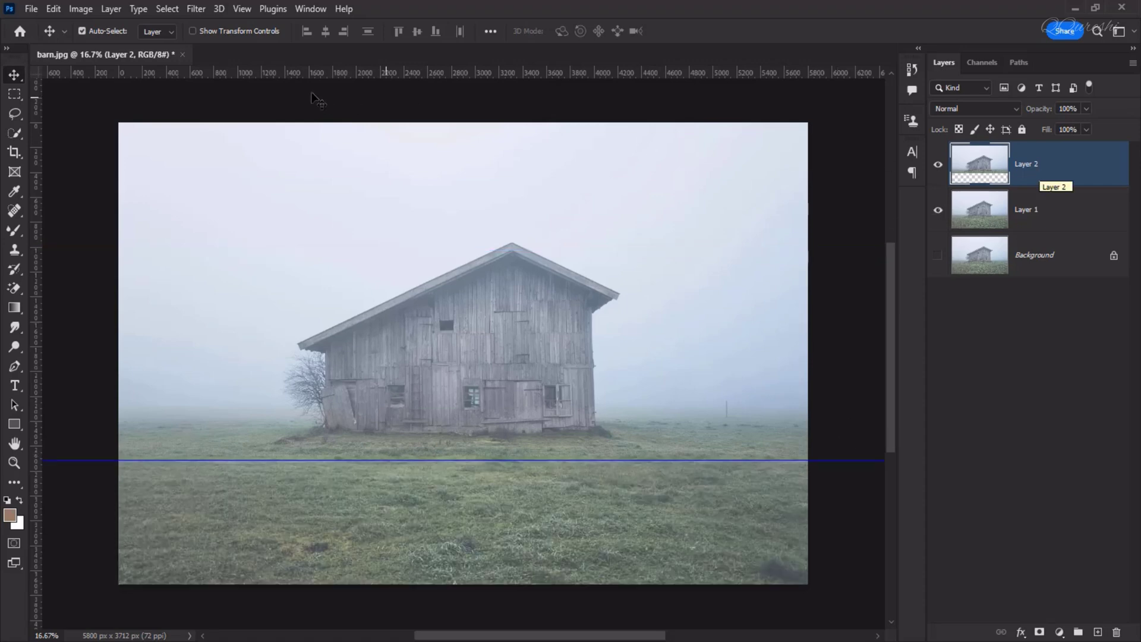
Step: Flip the copied layer vertically and move it just below the horizon guide
click(53, 9)
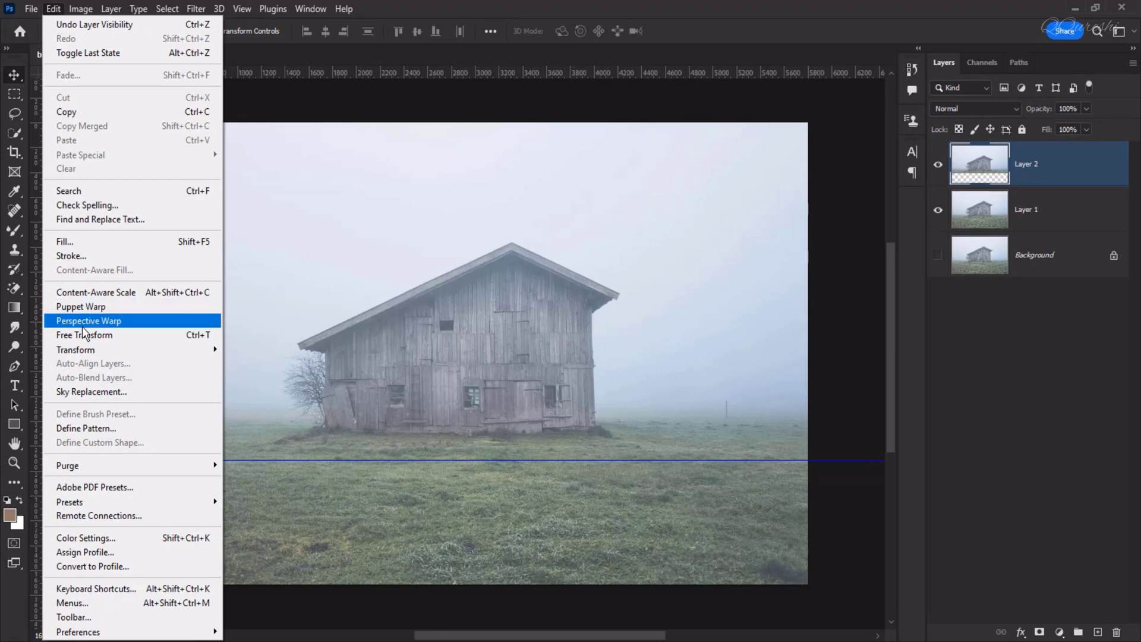
mouse_move(201, 353)
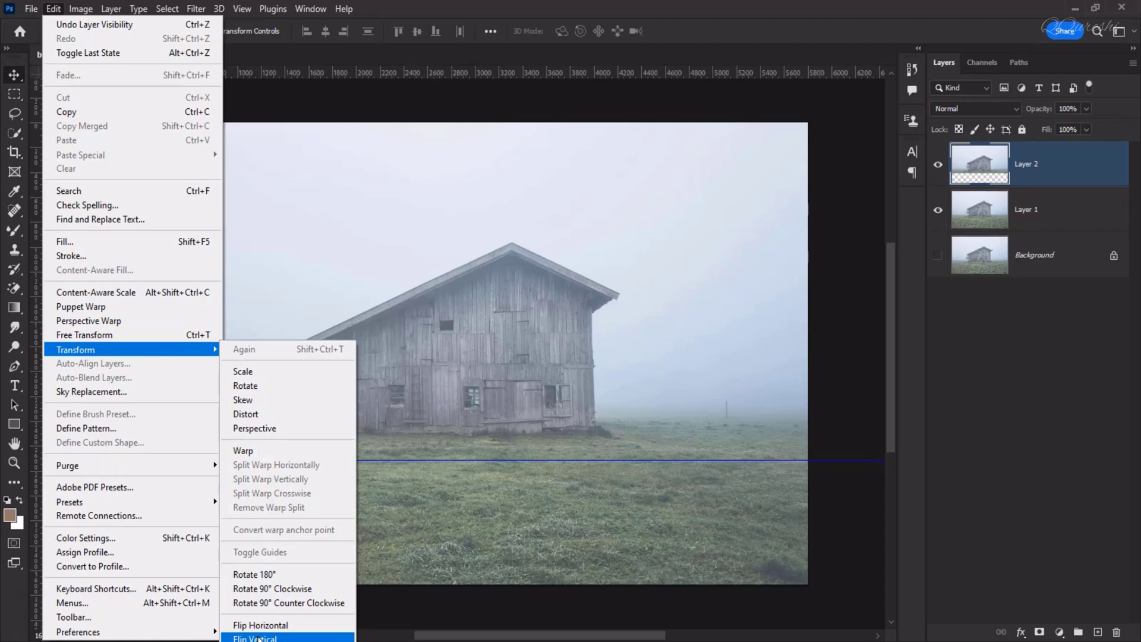
click(259, 638)
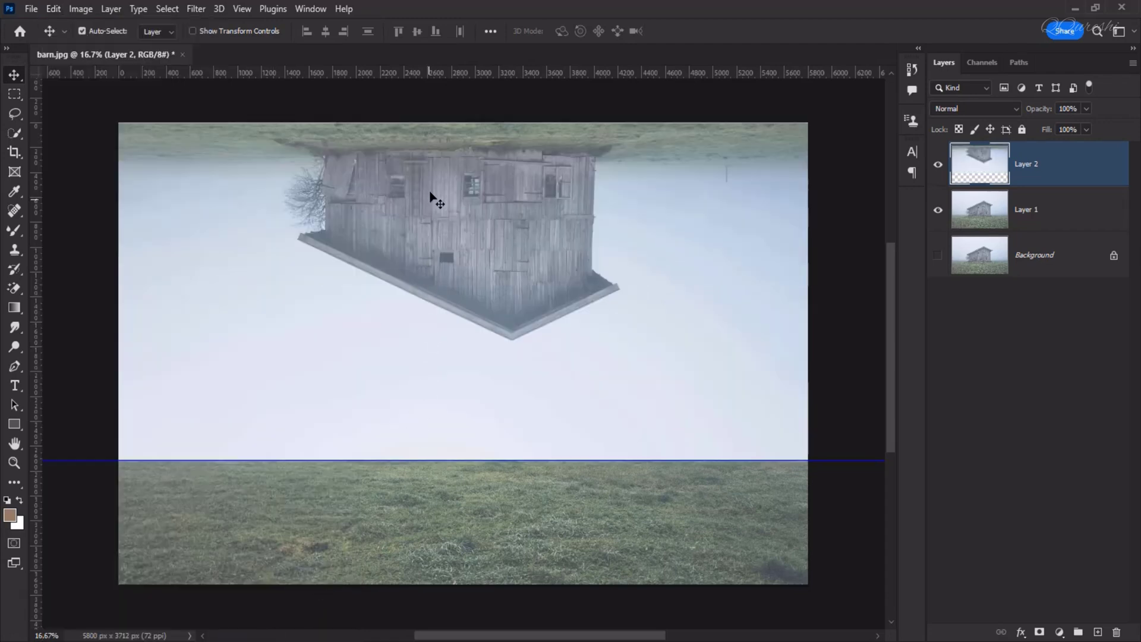
drag(434, 168, 439, 503)
drag(438, 502, 439, 502)
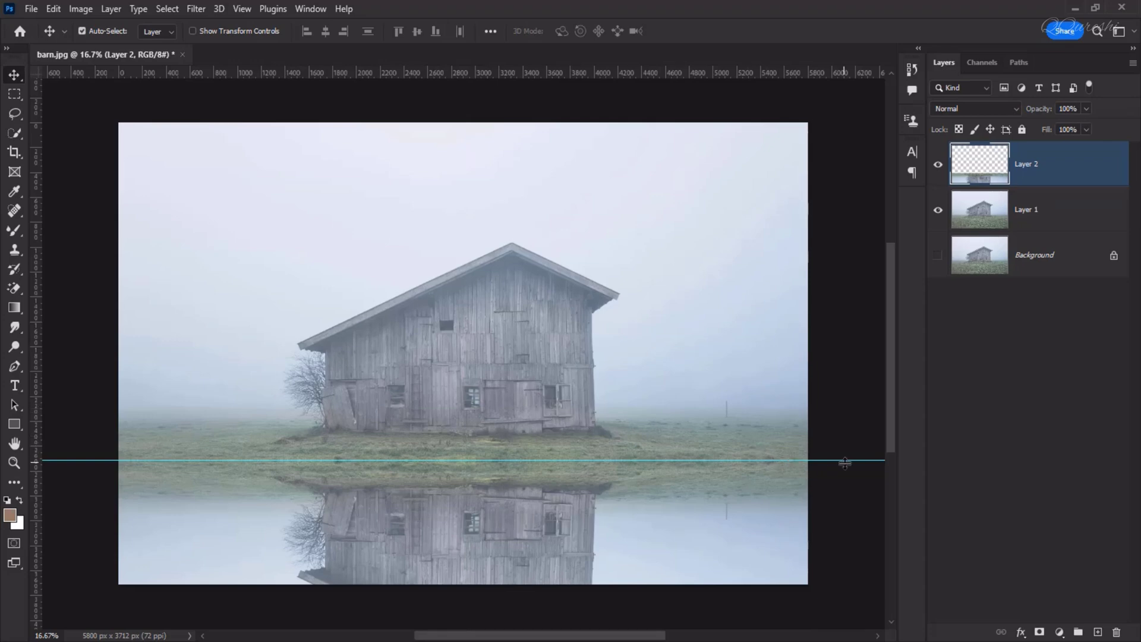
Step: Remove the guide and move Layer 1 and Layer 2 up together
drag(845, 460, 874, 36)
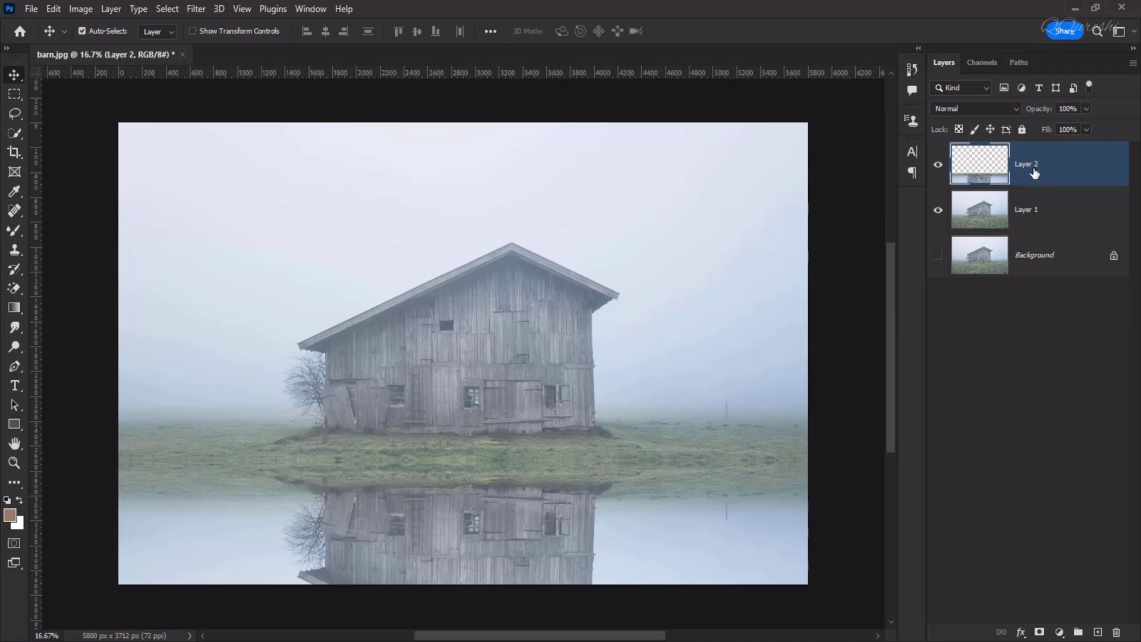
ctrl+click(1036, 211)
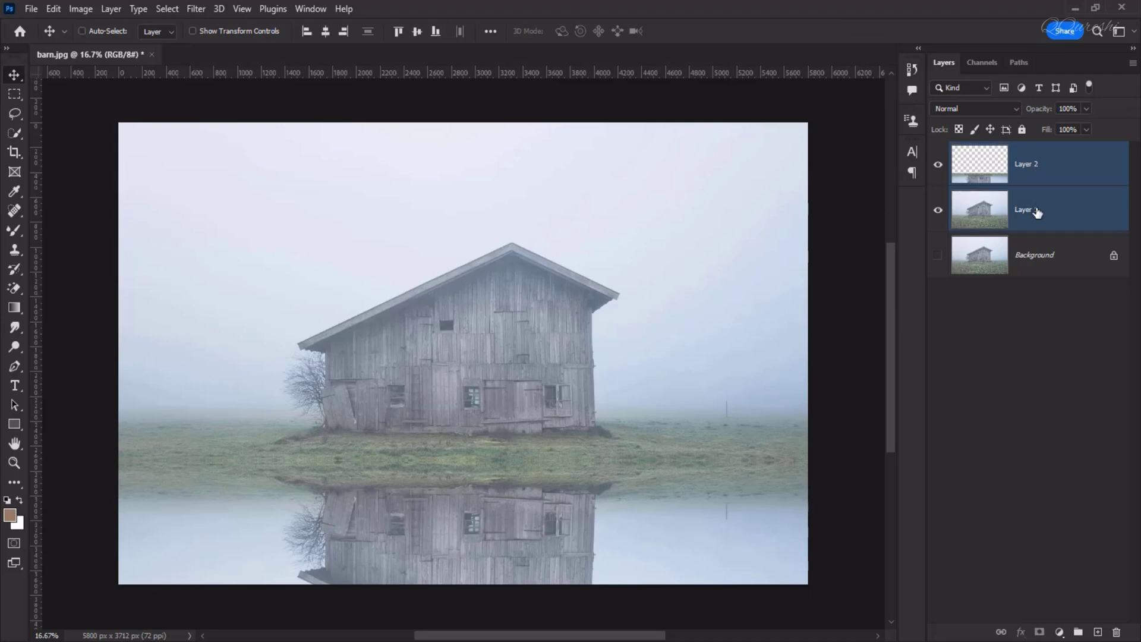
drag(502, 368, 508, 290)
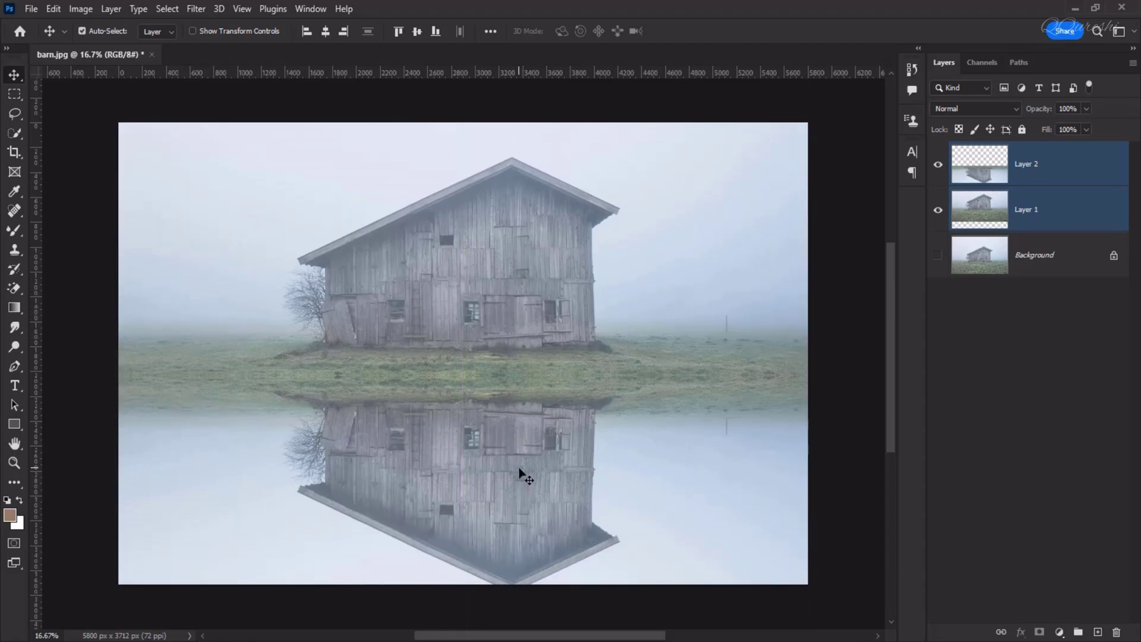
Step: Convert the reflection layer, Layer 2, to a smart object
click(1043, 172)
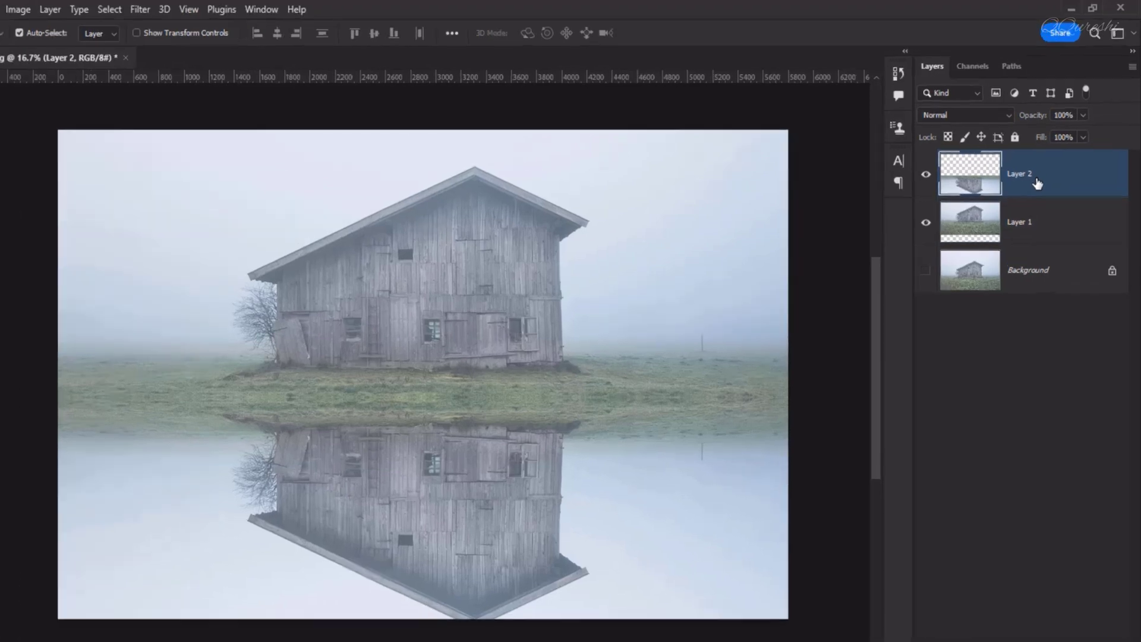
right_click(1043, 172)
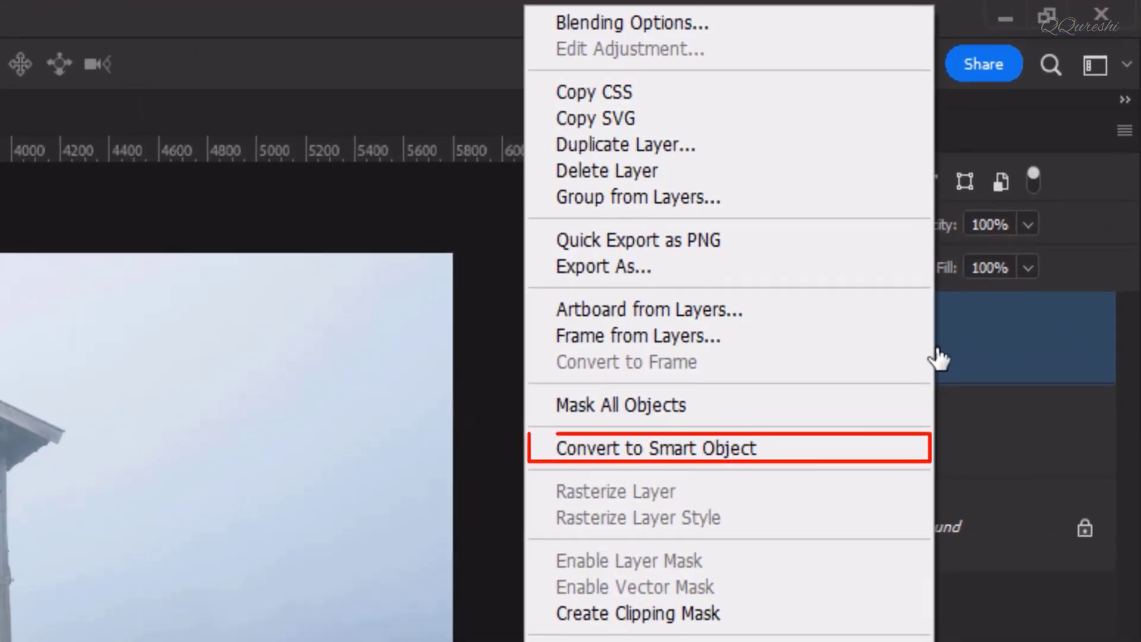
click(820, 448)
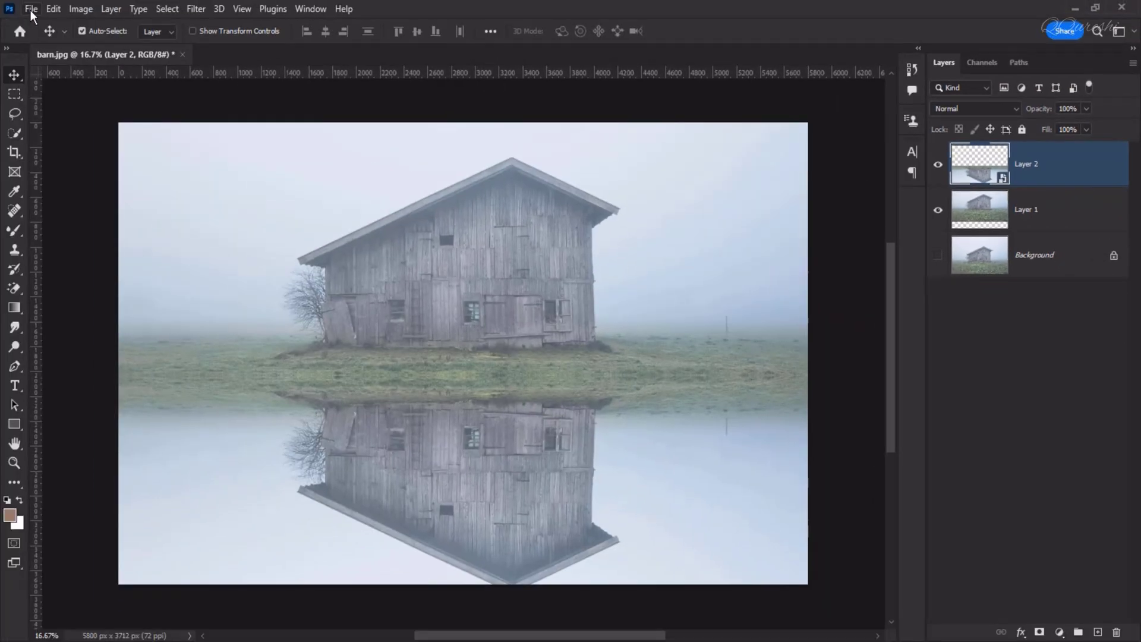
Step: Create a new 900 x 1200 px, 72 ppi document with a white background
click(32, 9)
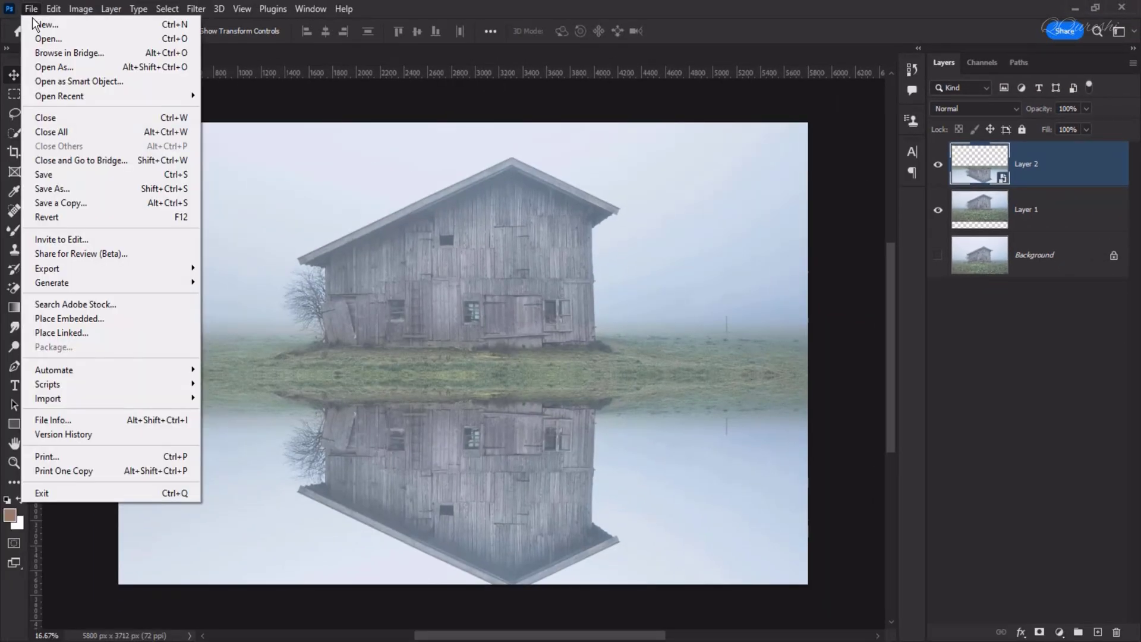
click(34, 26)
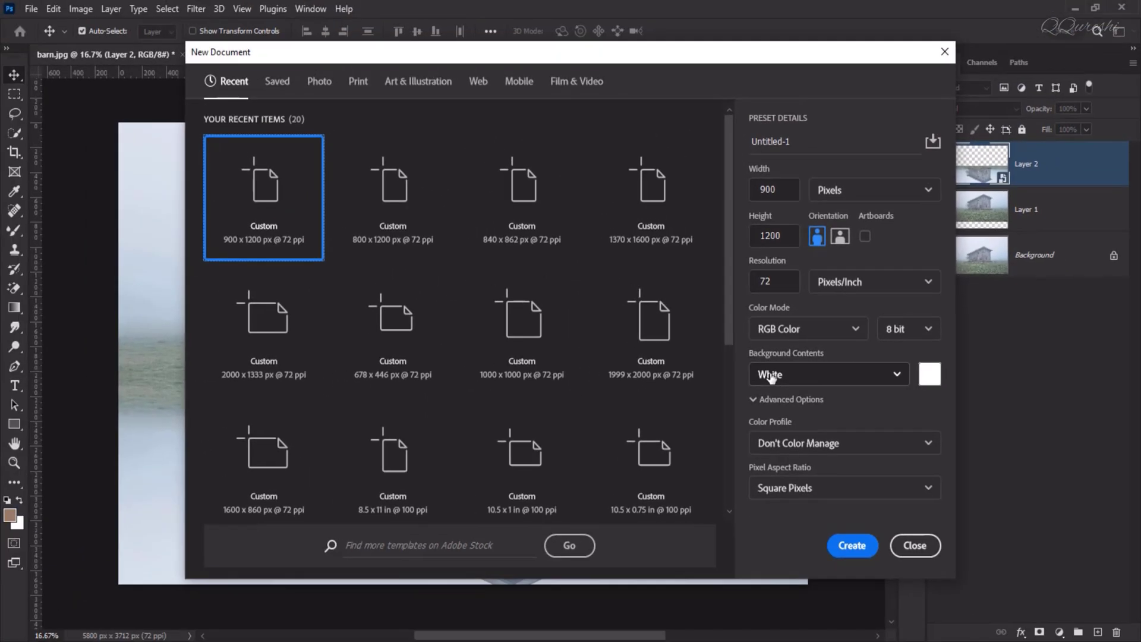
click(850, 546)
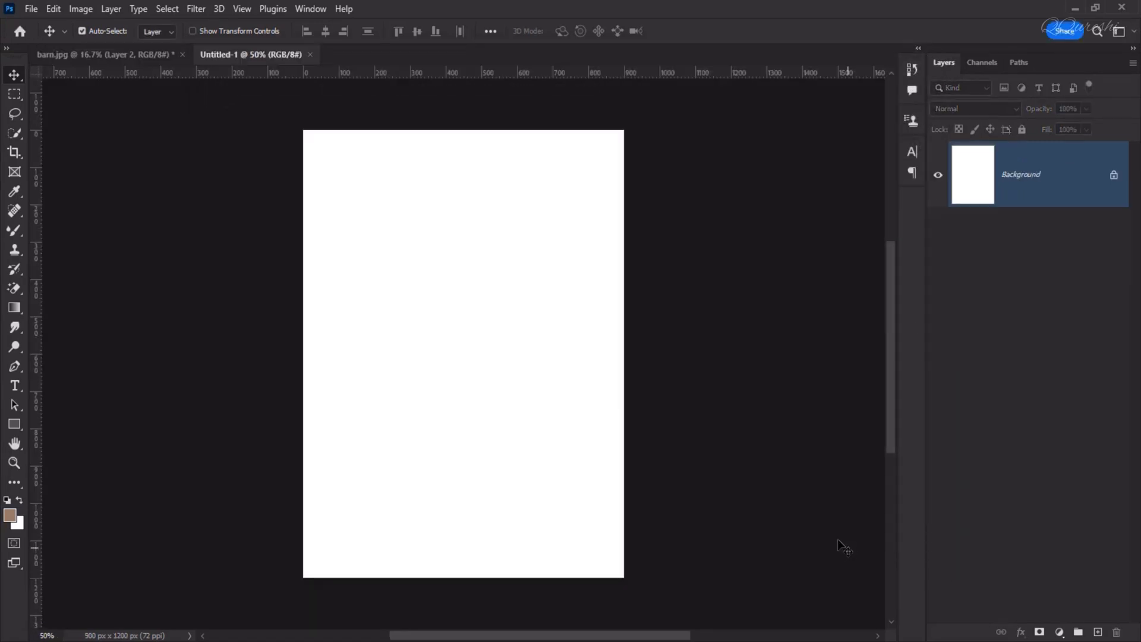
Step: Fill the blank canvas with 400% uniform colour noise
click(204, 9)
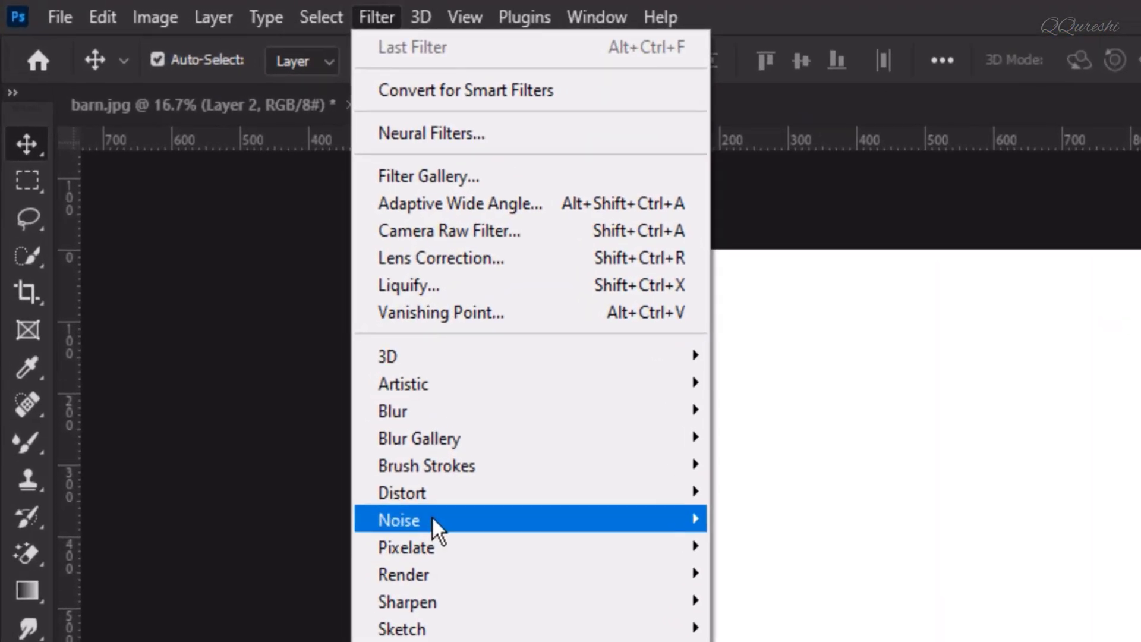
mouse_move(224, 270)
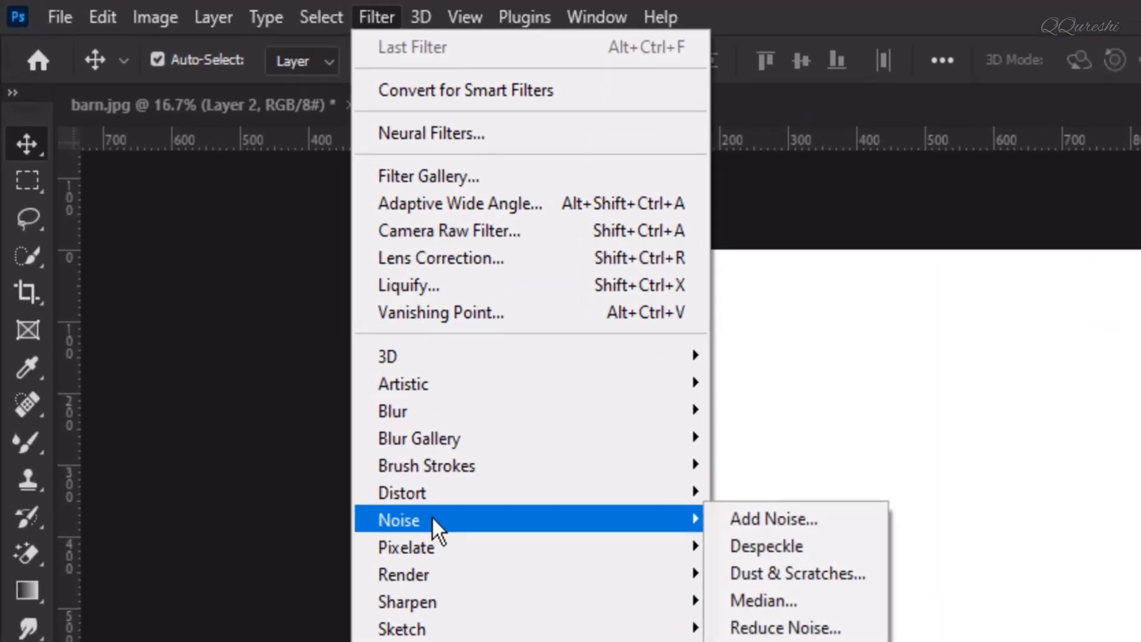
click(834, 523)
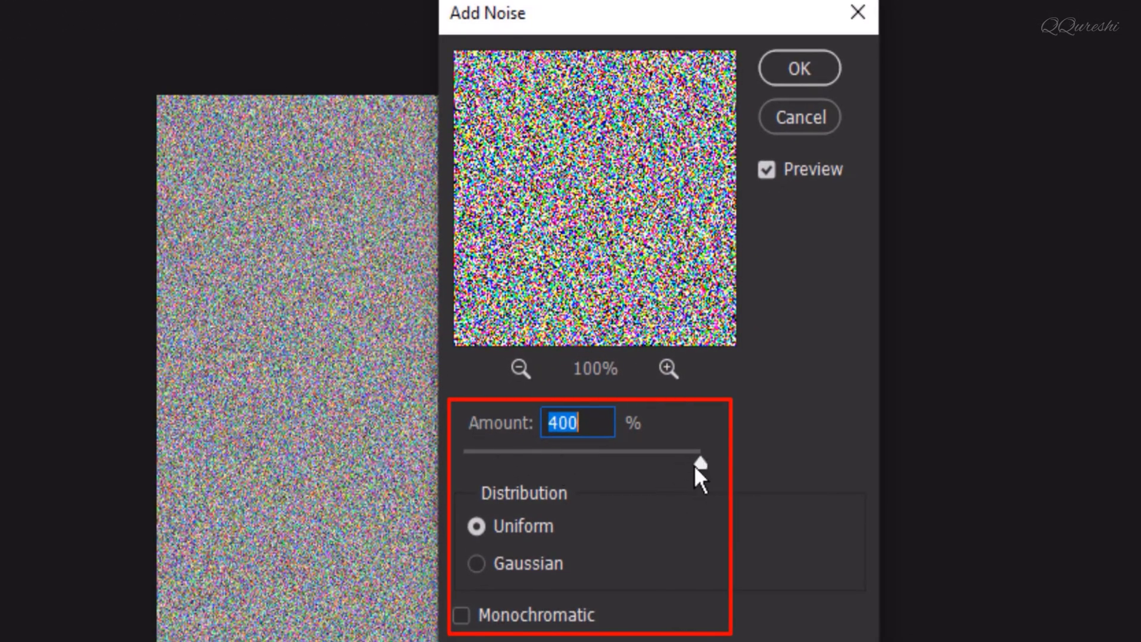
click(698, 464)
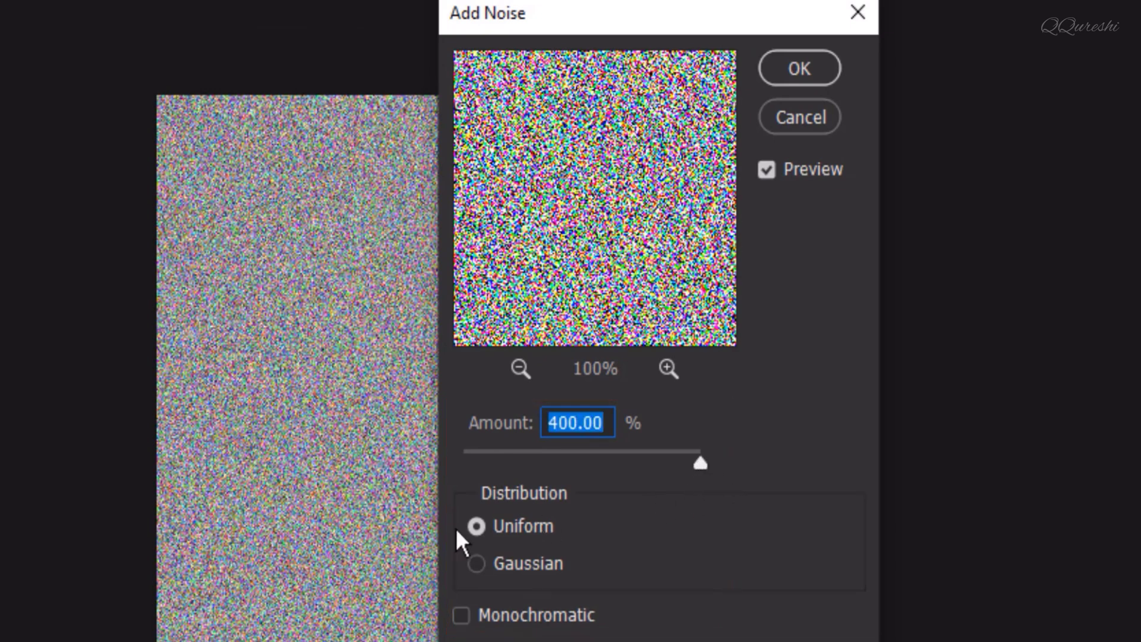
click(538, 526)
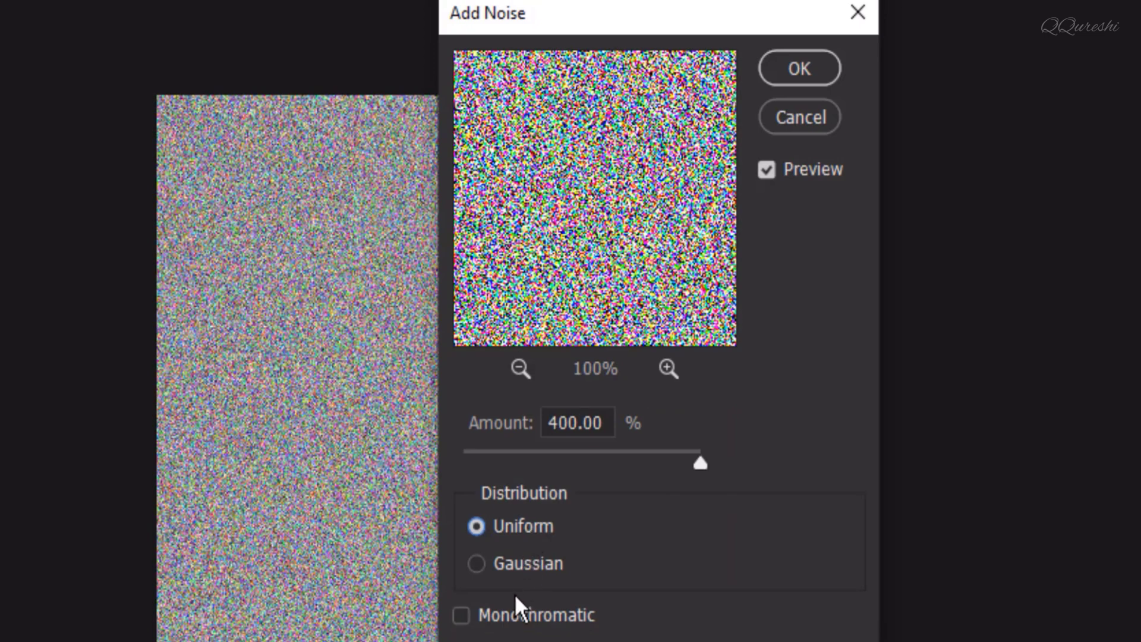
click(515, 622)
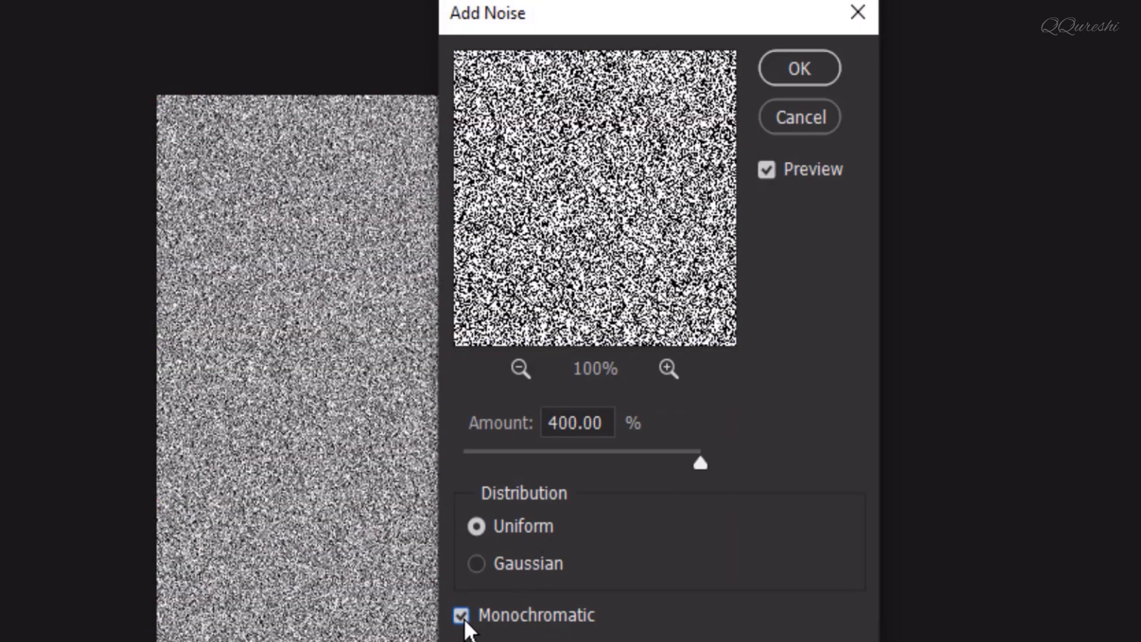
click(463, 618)
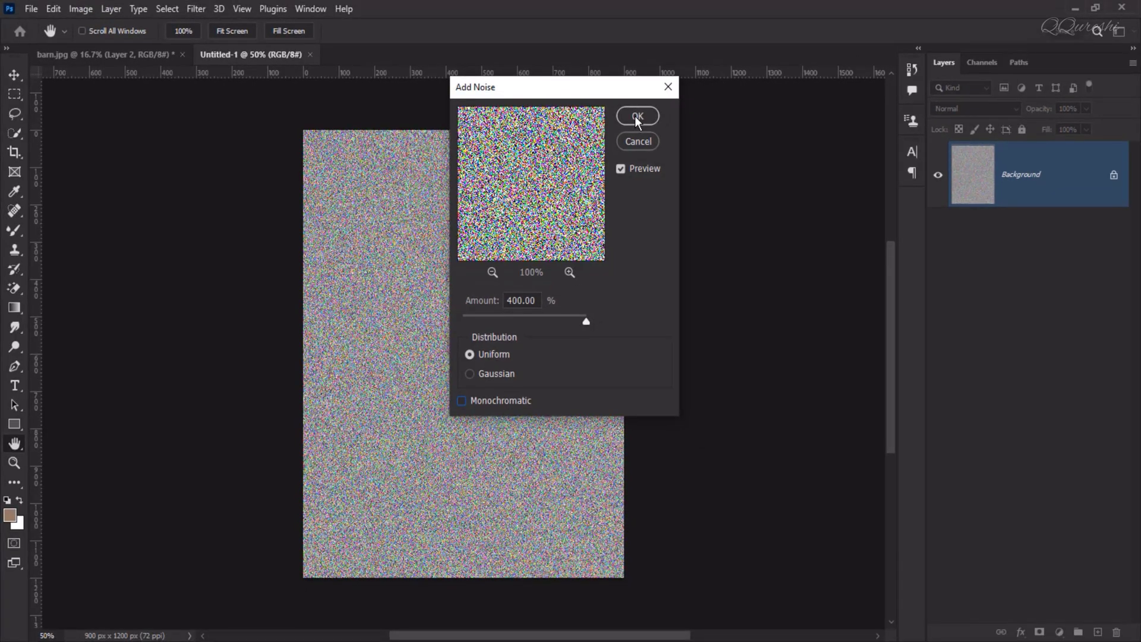
click(635, 116)
key(v)
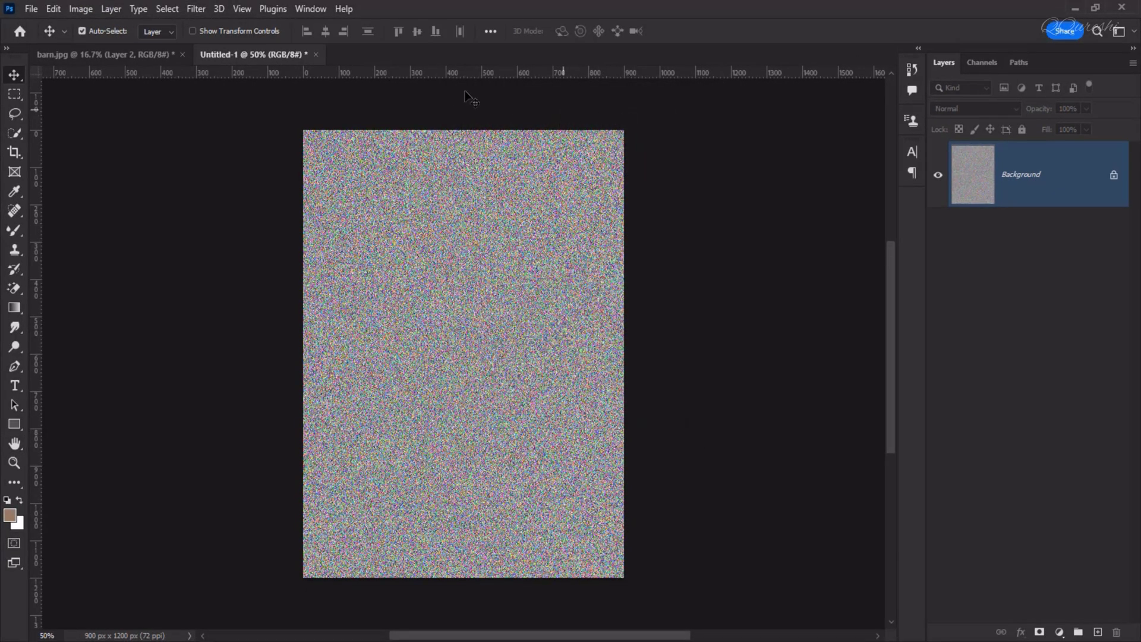
Step: Apply a Gaussian Blur with a 1.0-pixel radius to the noise
click(204, 9)
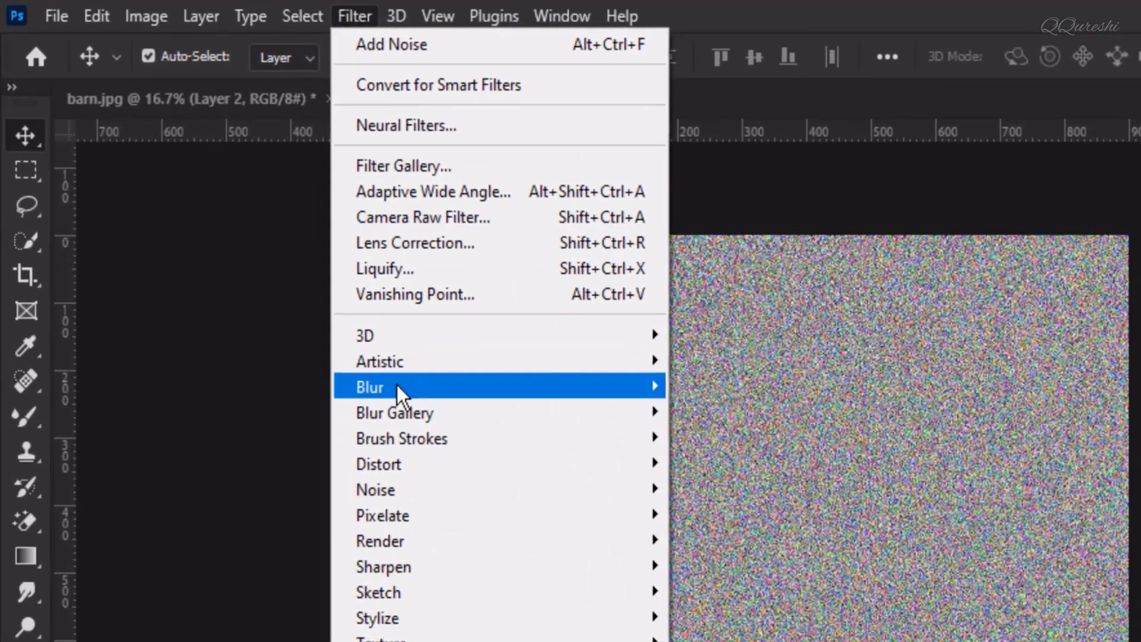
mouse_move(239, 216)
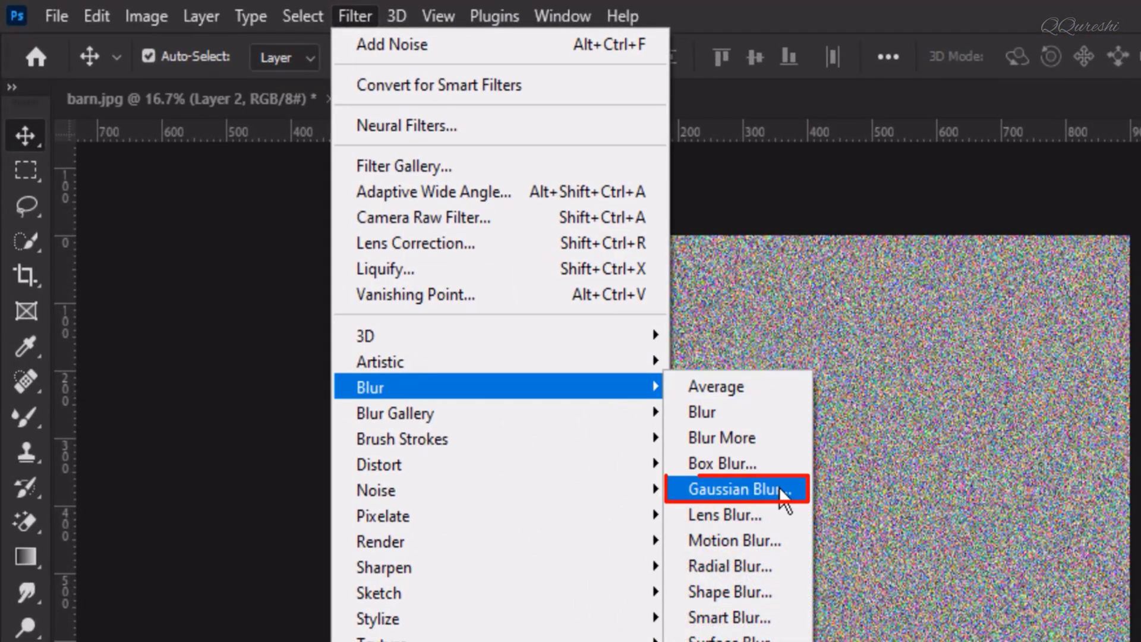
click(737, 489)
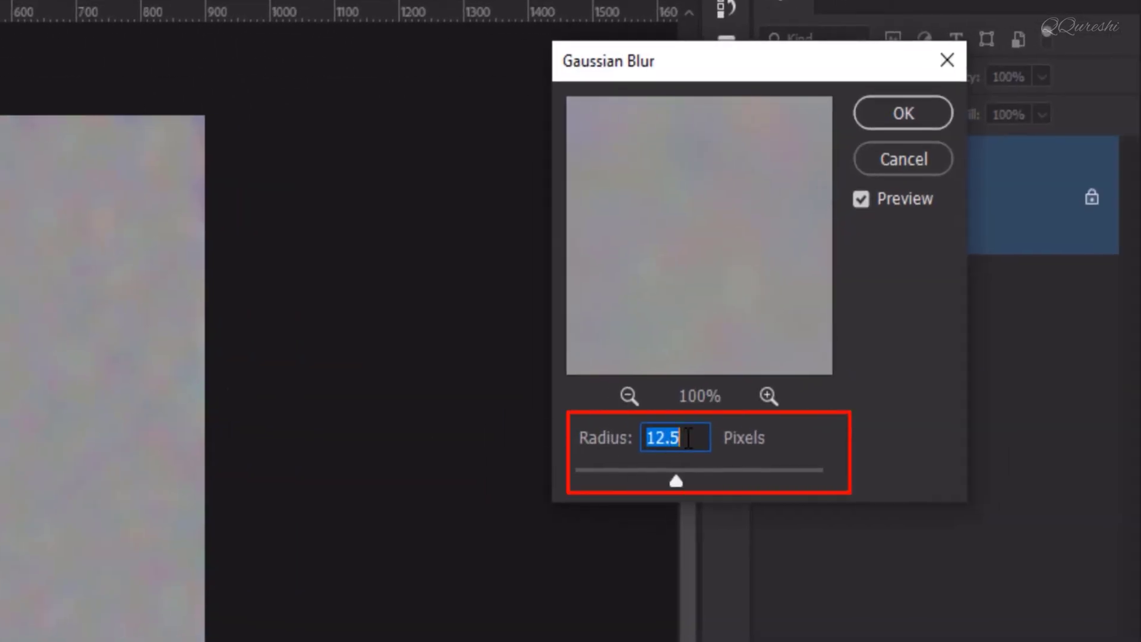
text(2)
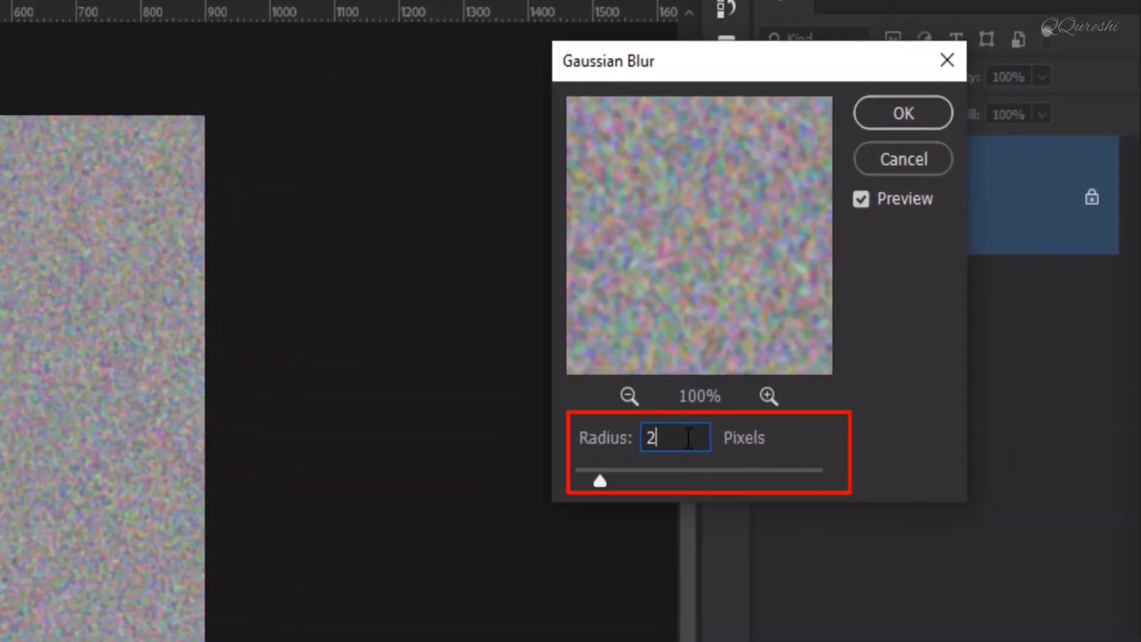
key(BackSpace)
text(1.0)
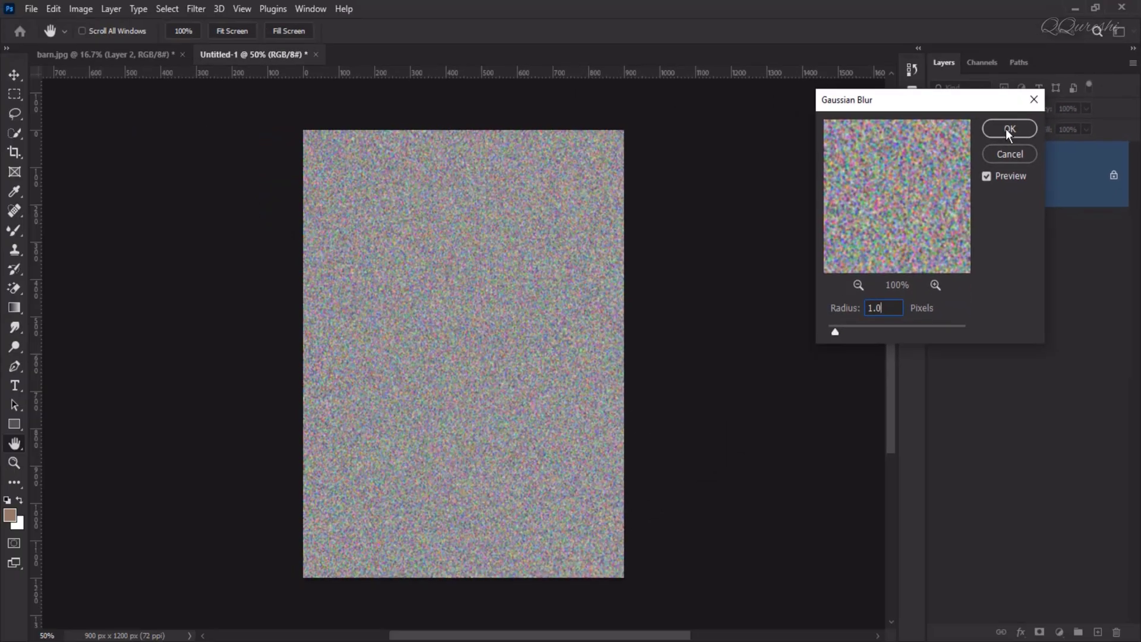
click(1009, 132)
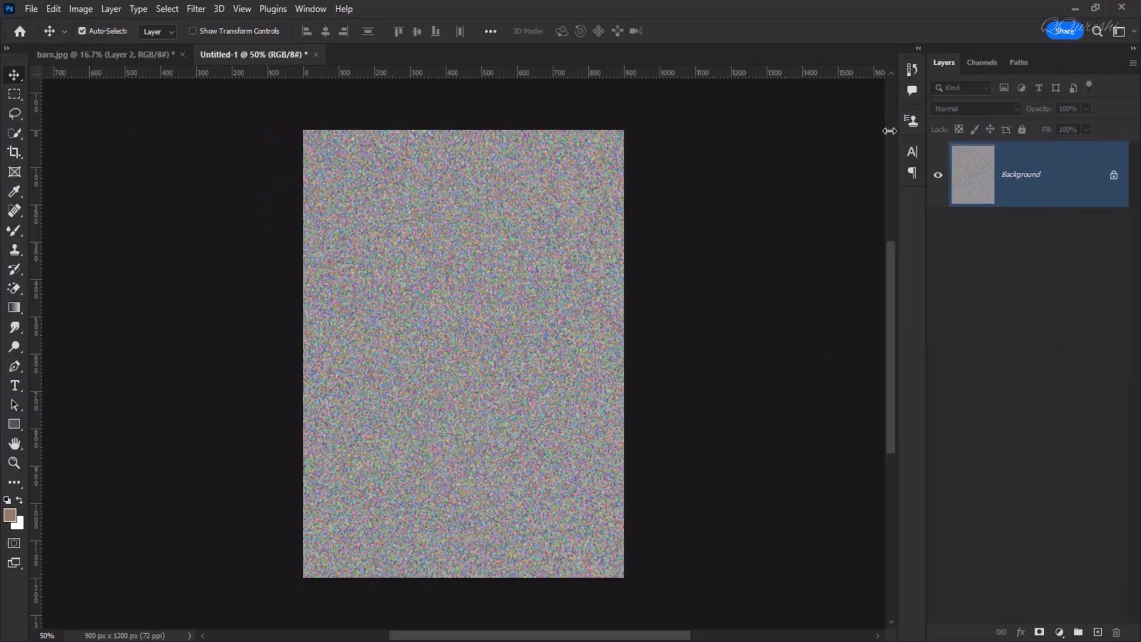
Step: Select only the Red channel and apply Emboss at 90°, 2 px height, 500% amount
click(988, 62)
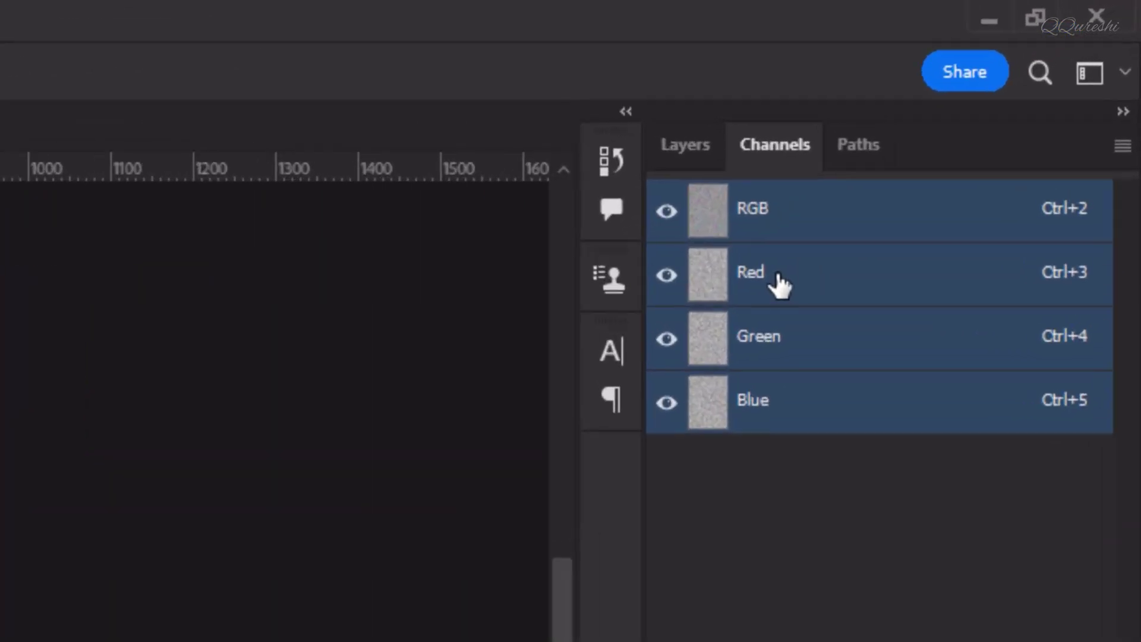
click(768, 277)
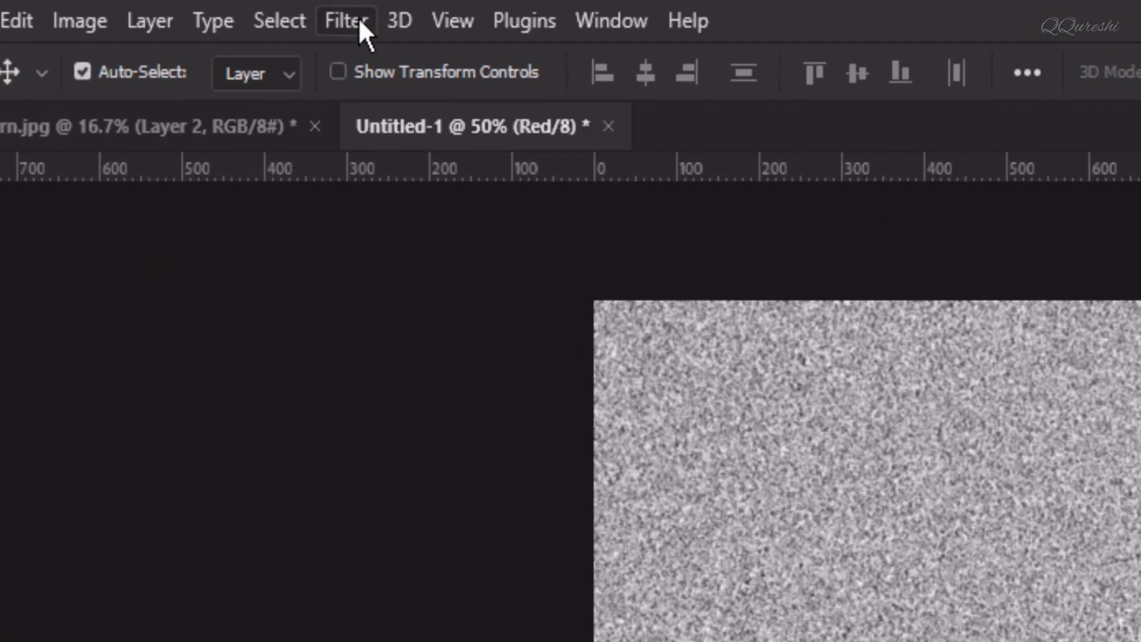
click(359, 19)
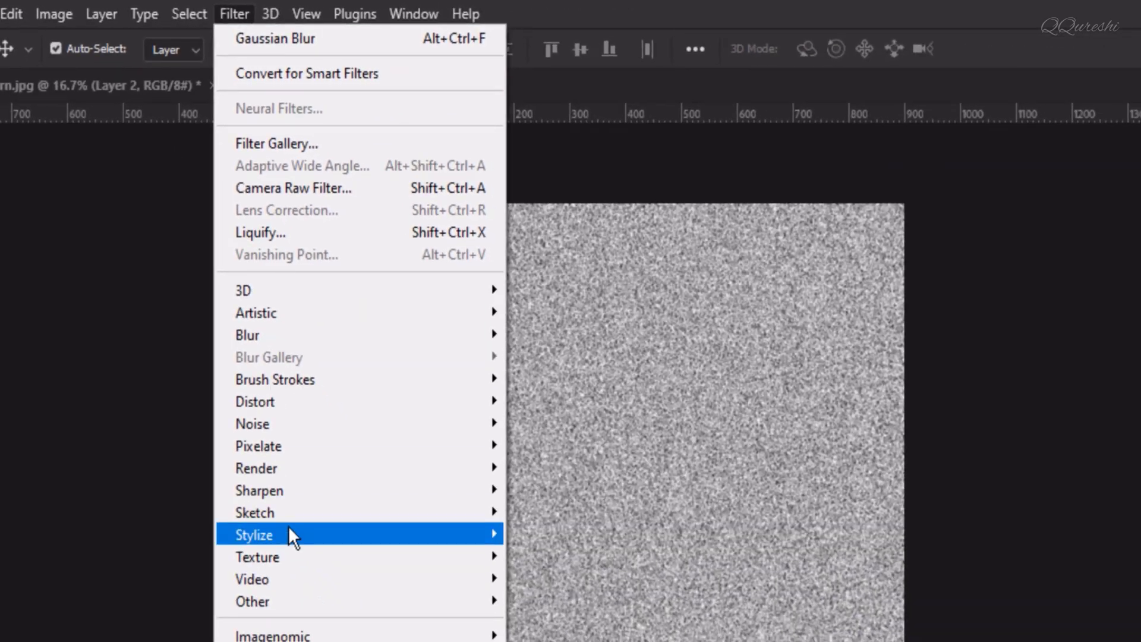
mouse_move(287, 535)
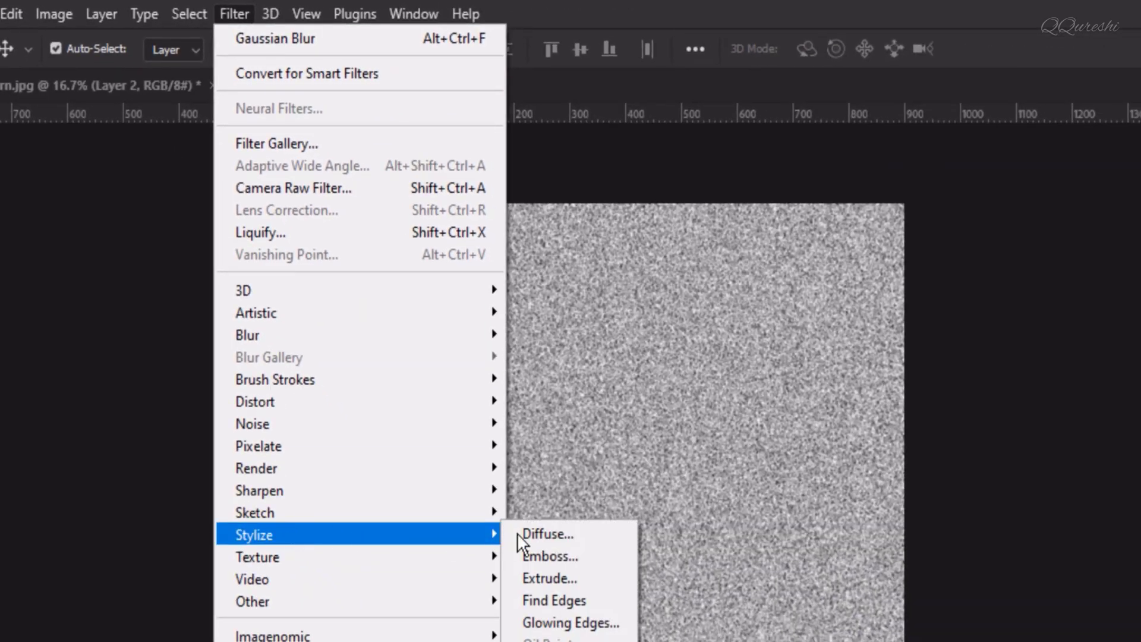
click(580, 554)
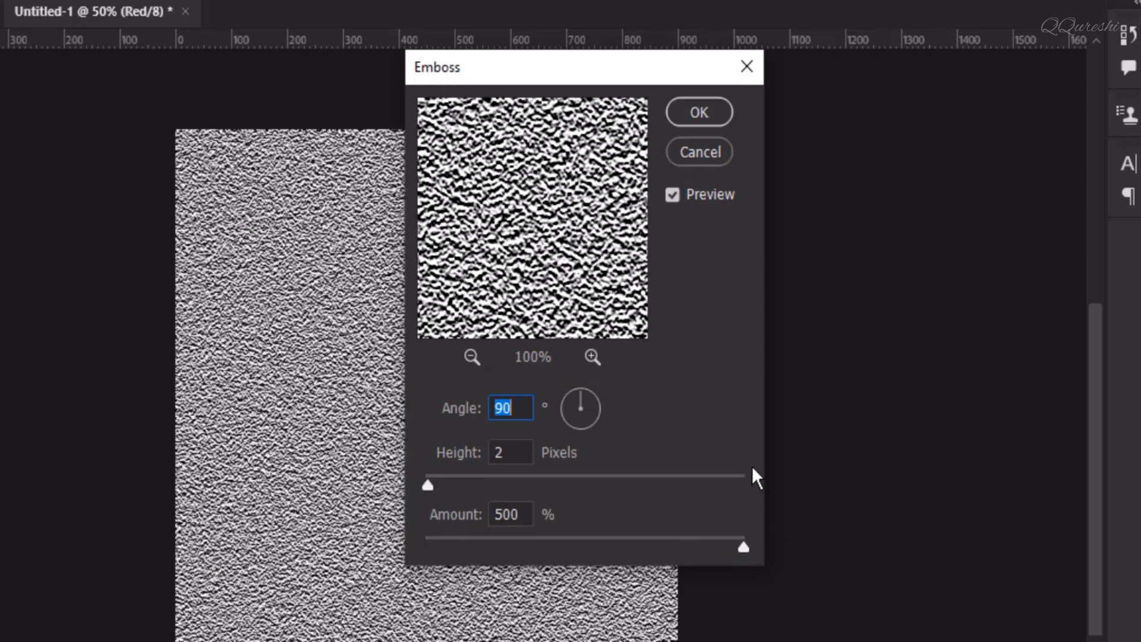
click(697, 113)
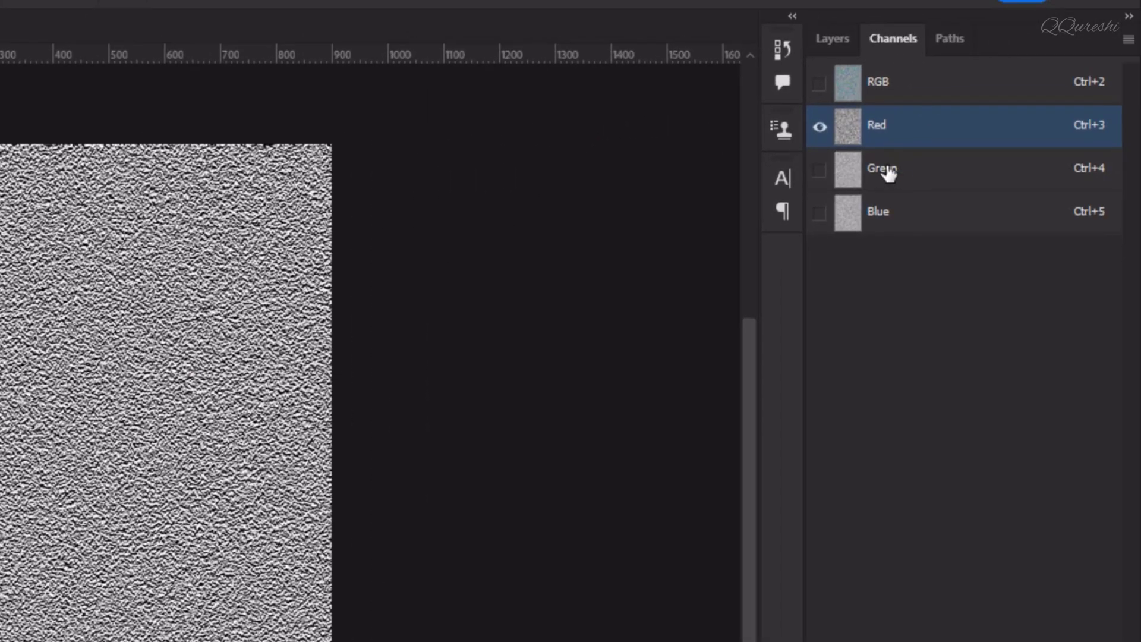
Step: Emboss the Green channel at a 180° angle, then return to the RGB composite and Layers panel
click(889, 172)
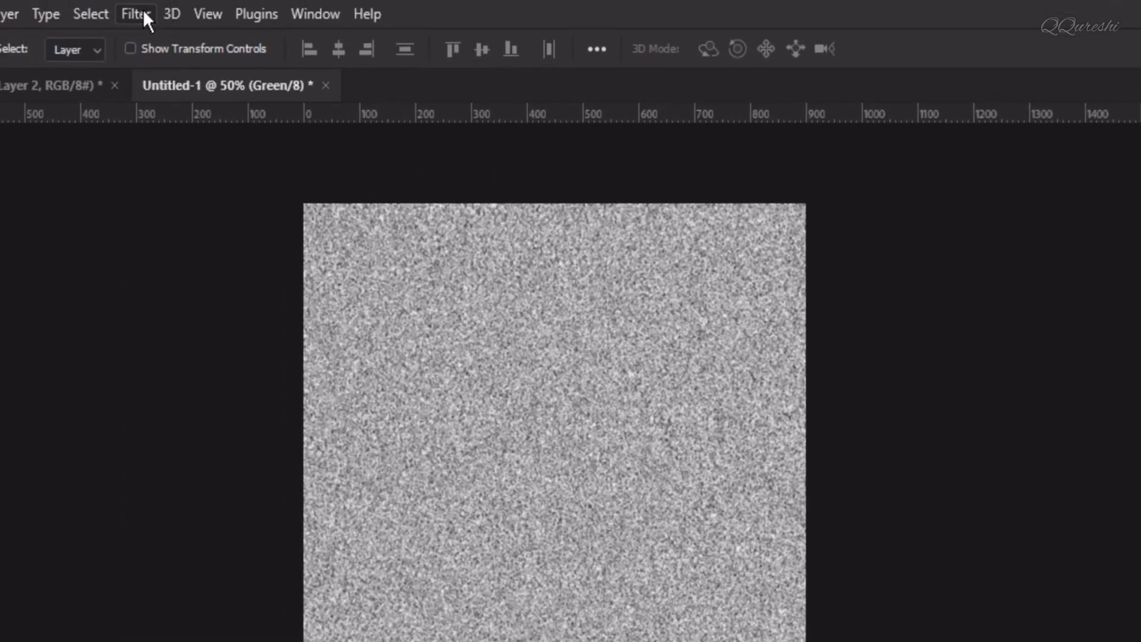
click(143, 12)
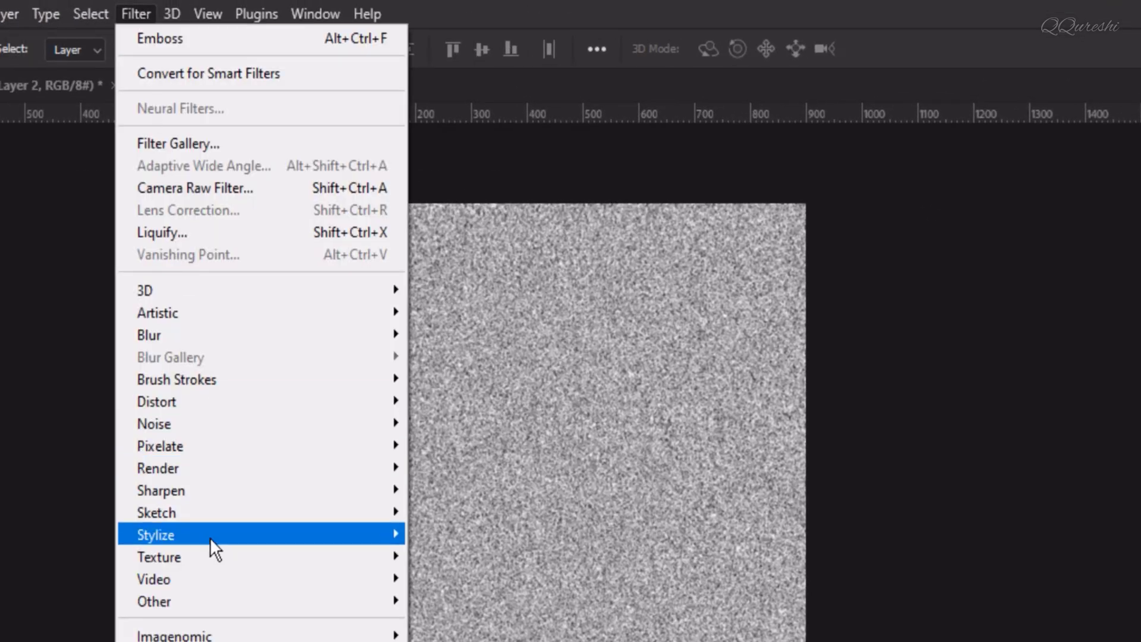
mouse_move(209, 539)
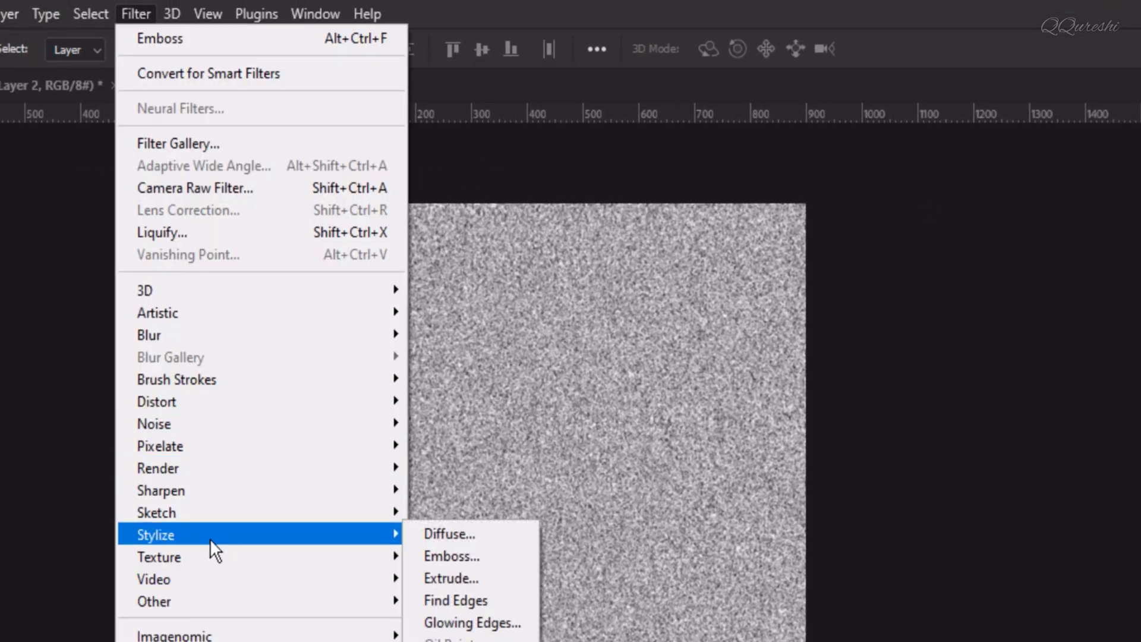
click(447, 558)
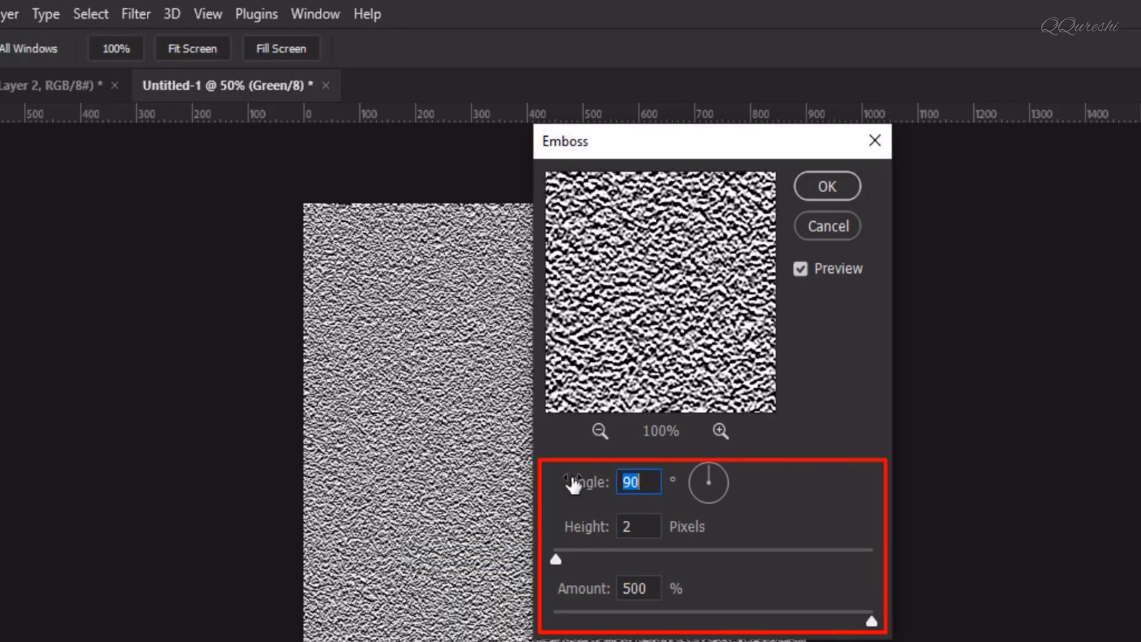
text(180)
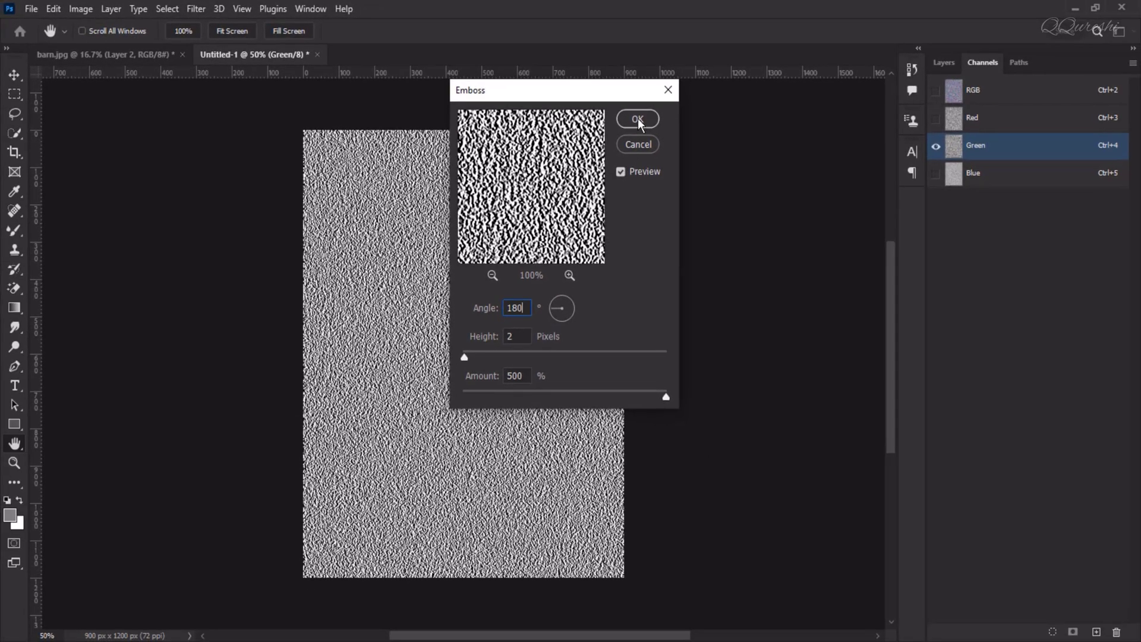
click(637, 118)
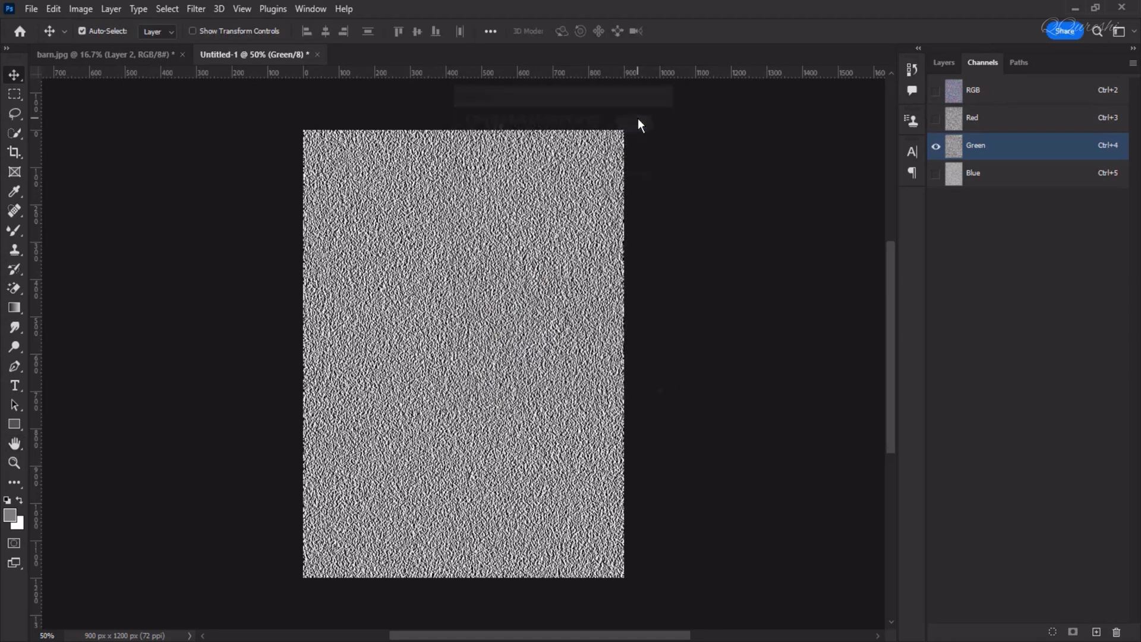
click(968, 92)
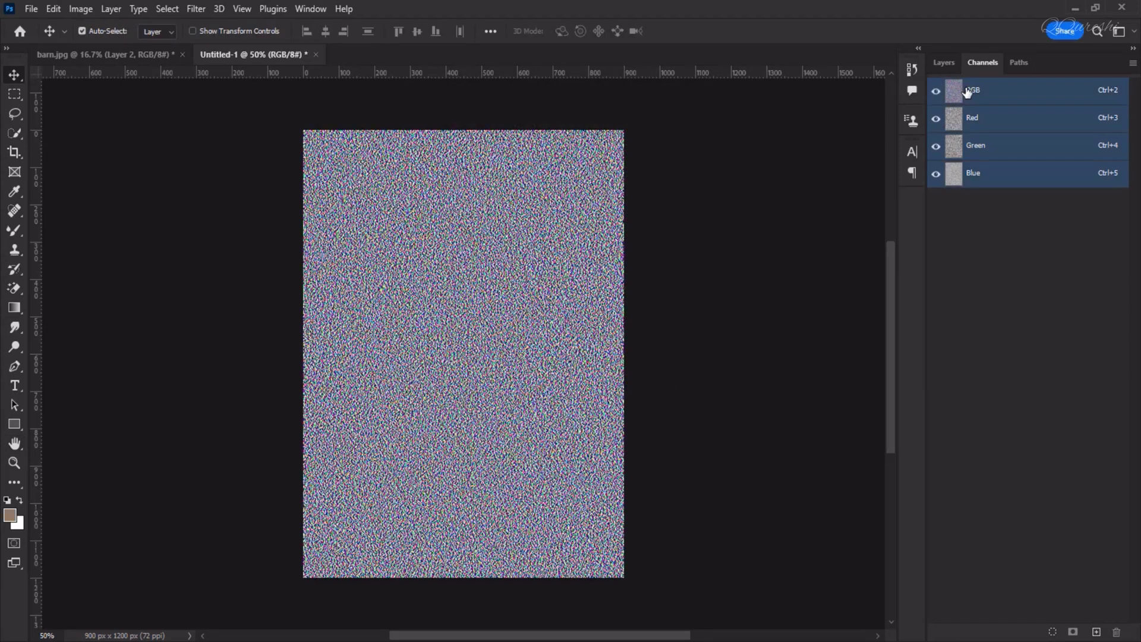
click(945, 63)
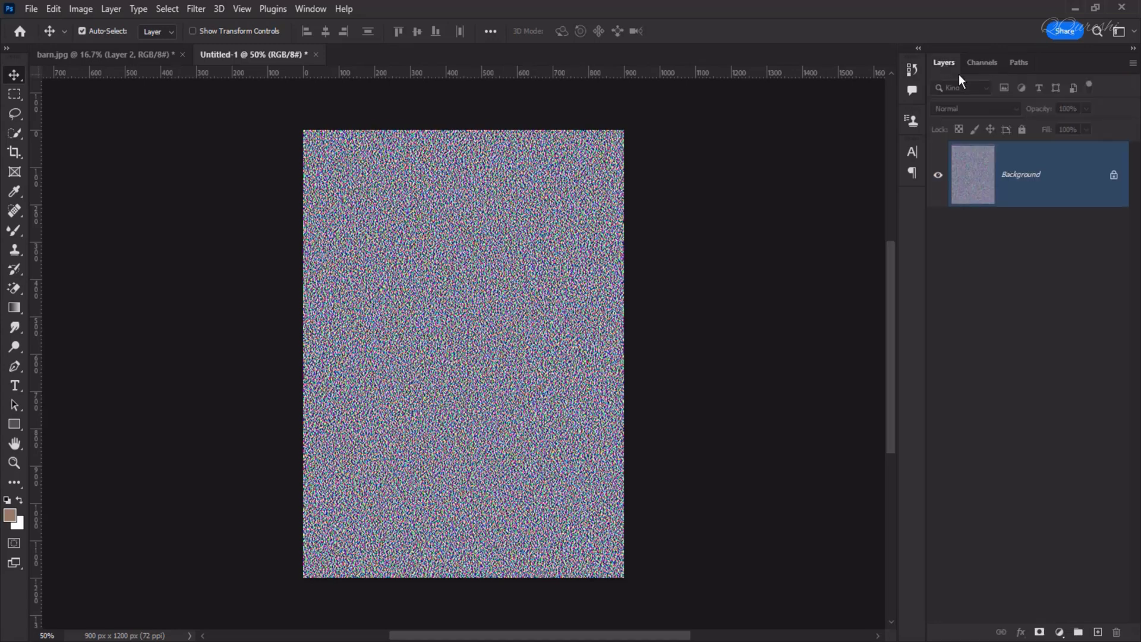
Step: Unlock the Background noise layer so it becomes the editable Layer 0
click(1114, 177)
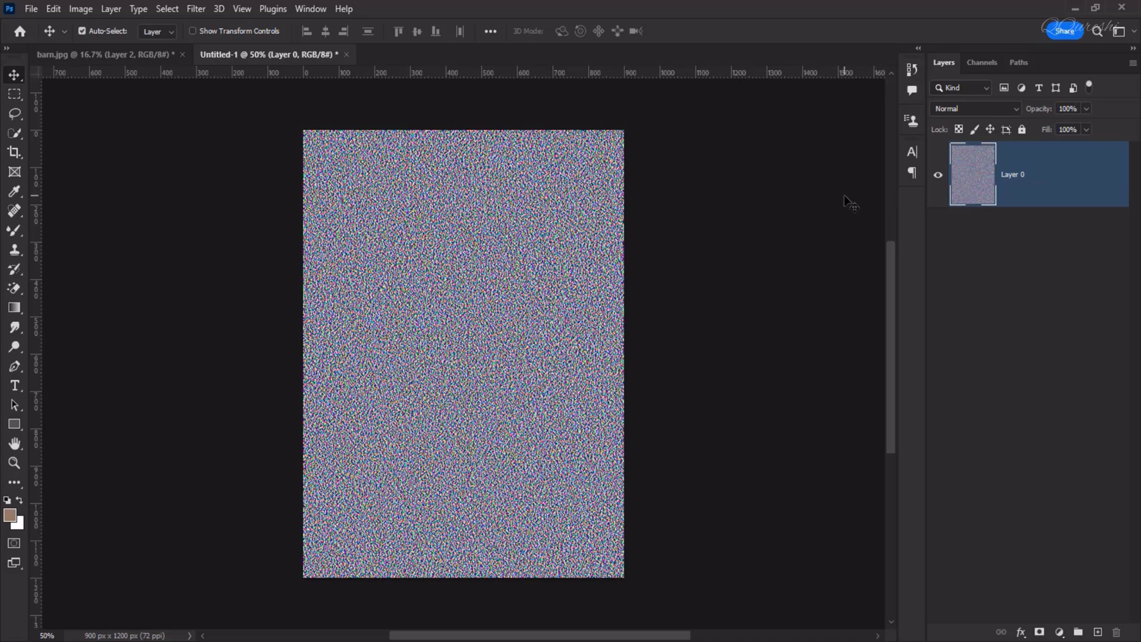
key(ctrl+minus)
key(ctrl+minus)
key(ctrl+minus)
key(ctrl+minus)
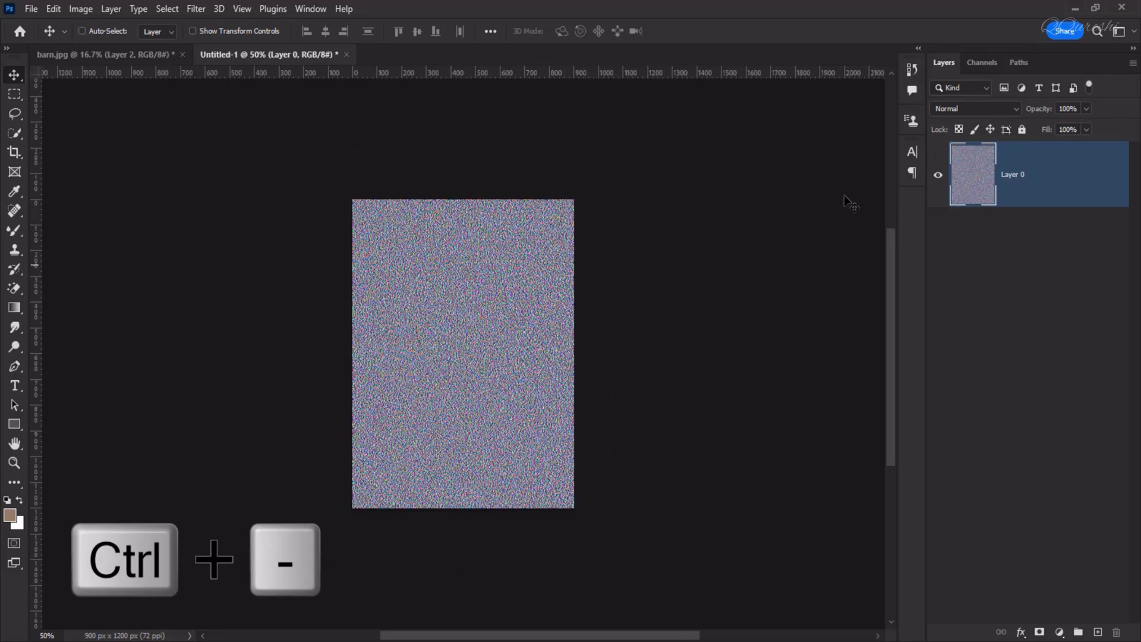
key(ctrl+minus)
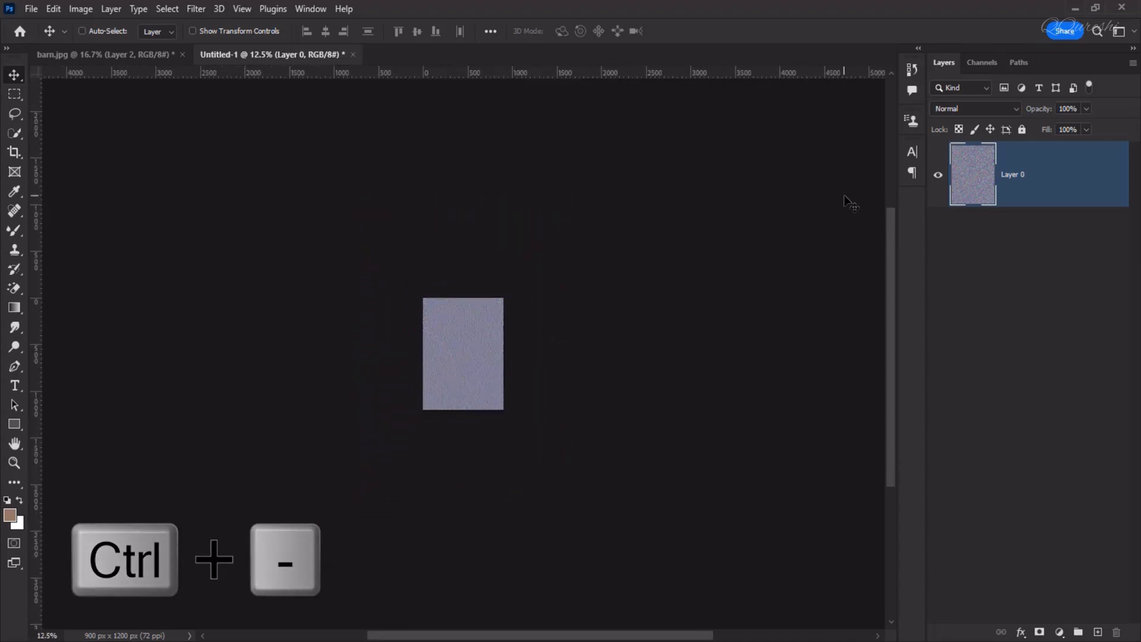
key(ctrl+minus)
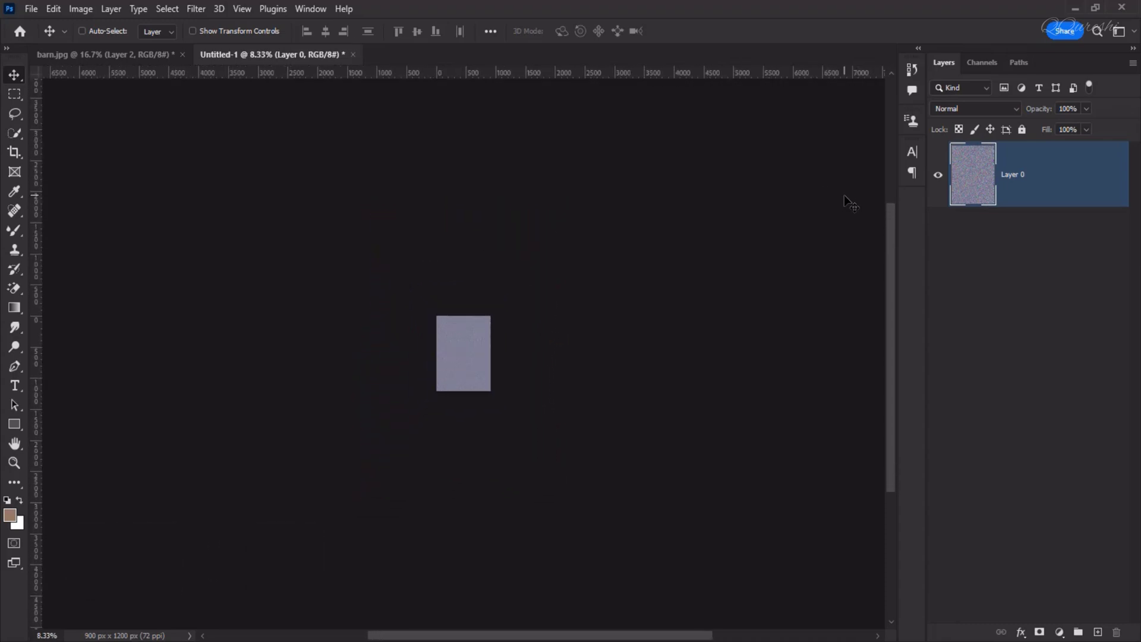
Step: Apply a perspective transform that spreads the noise's bottom edge wide outward
key(ctrl+t)
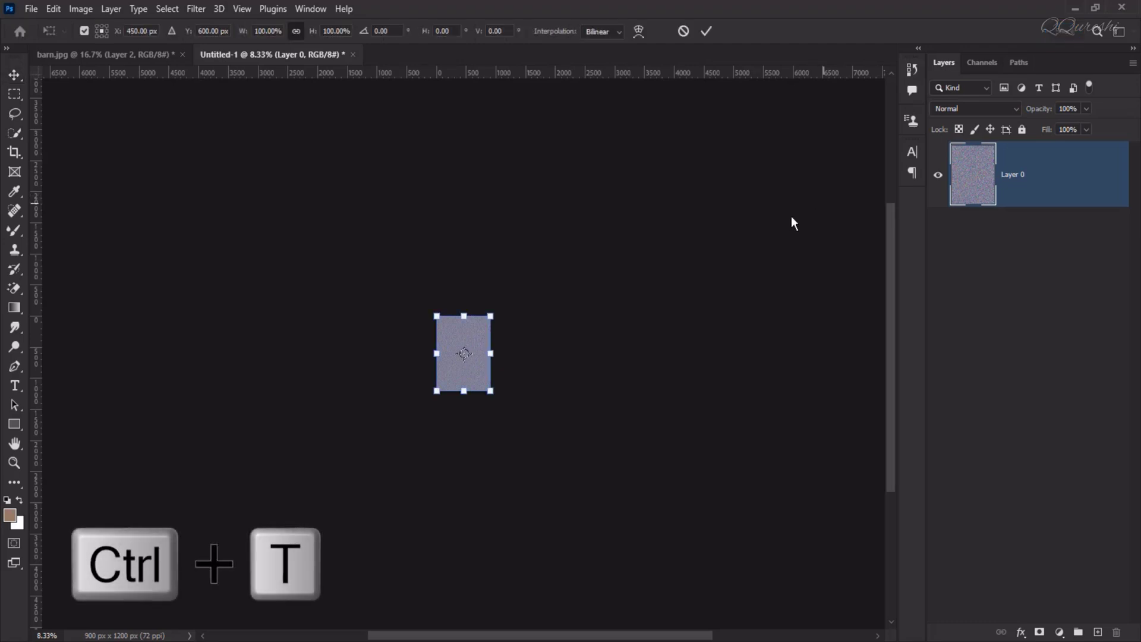
right_click(464, 358)
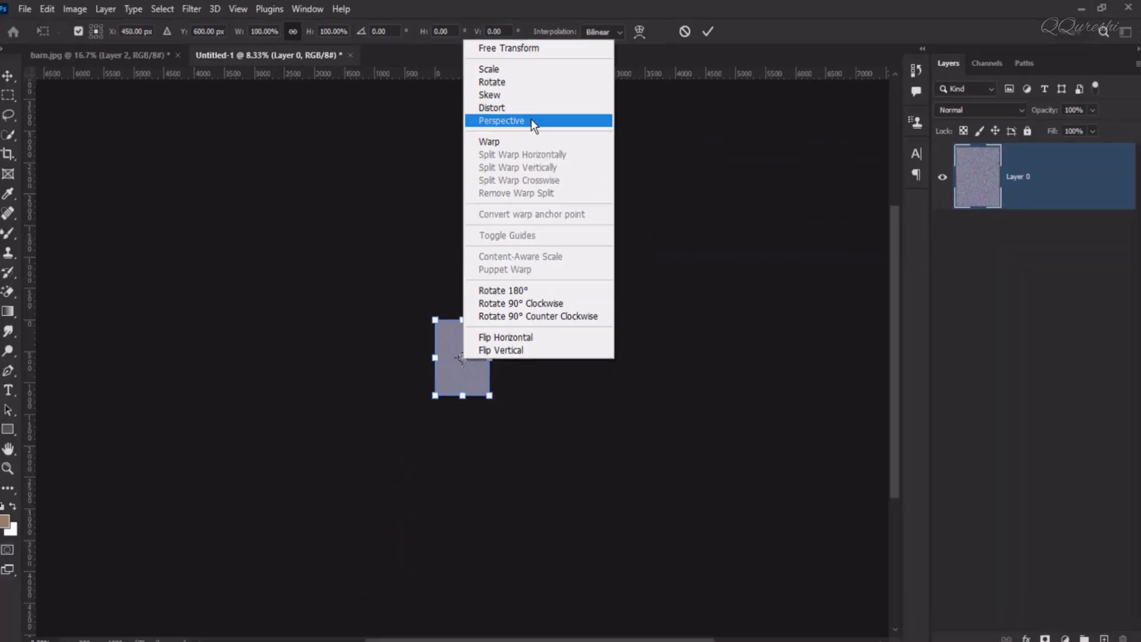
click(479, 276)
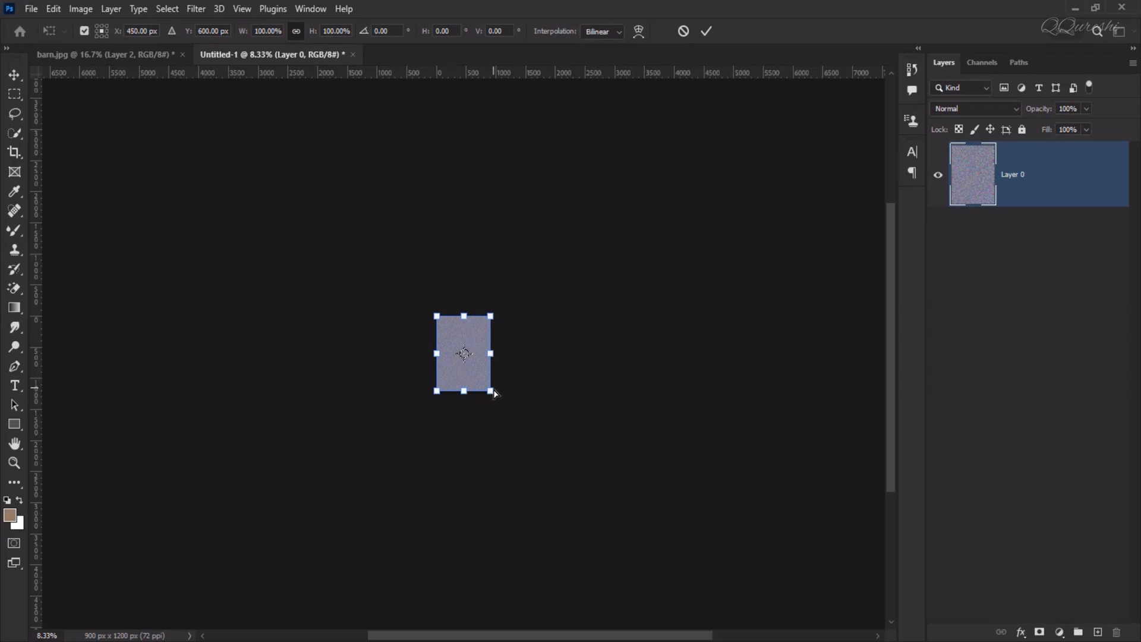
drag(492, 393, 877, 369)
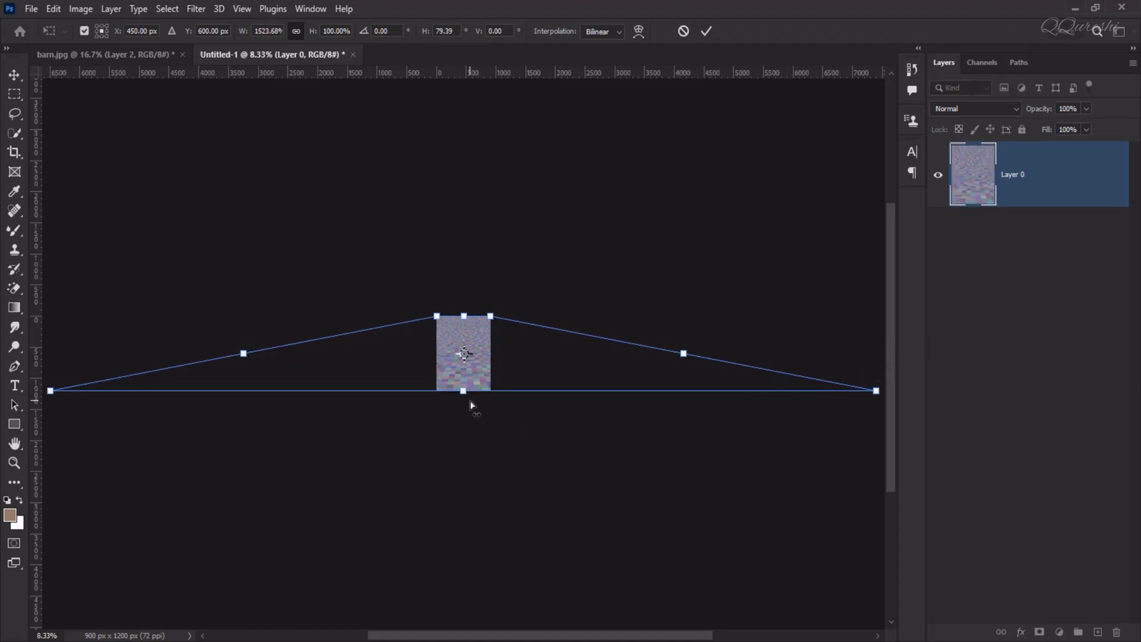
key(Return)
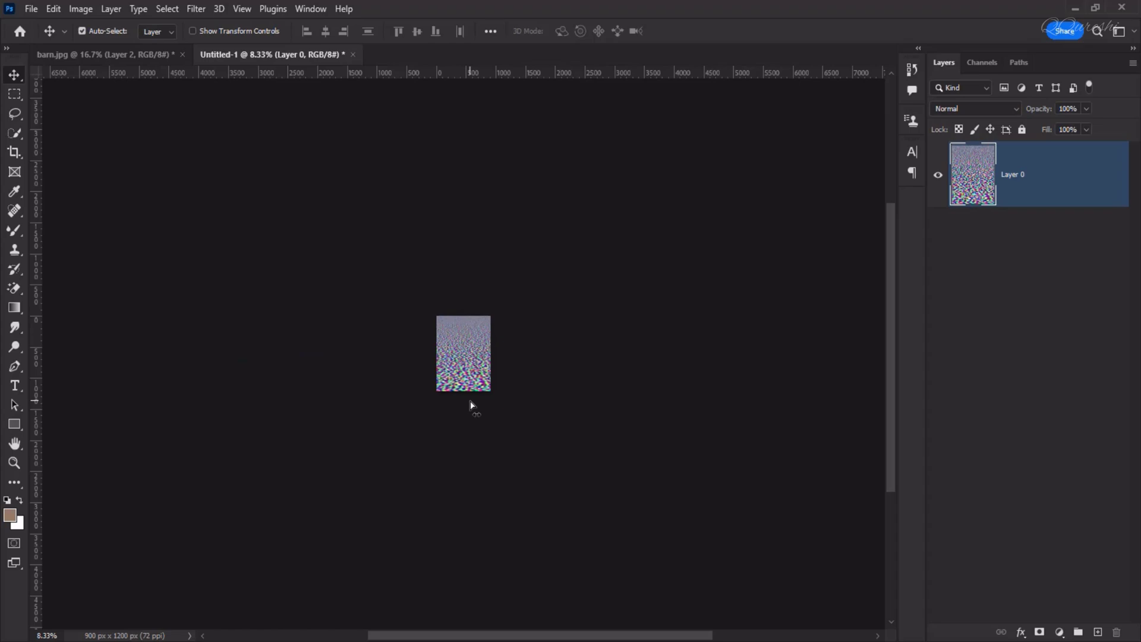
Step: Save the noise document as ripples.psd in Photoshop format
key(ctrl+0)
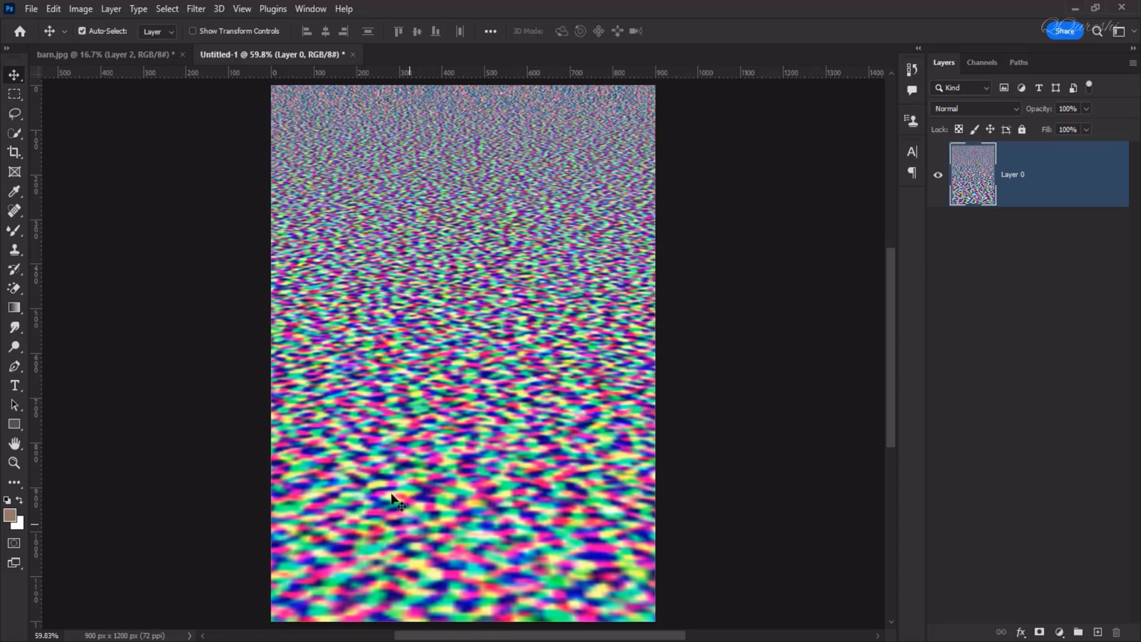
click(31, 9)
click(53, 189)
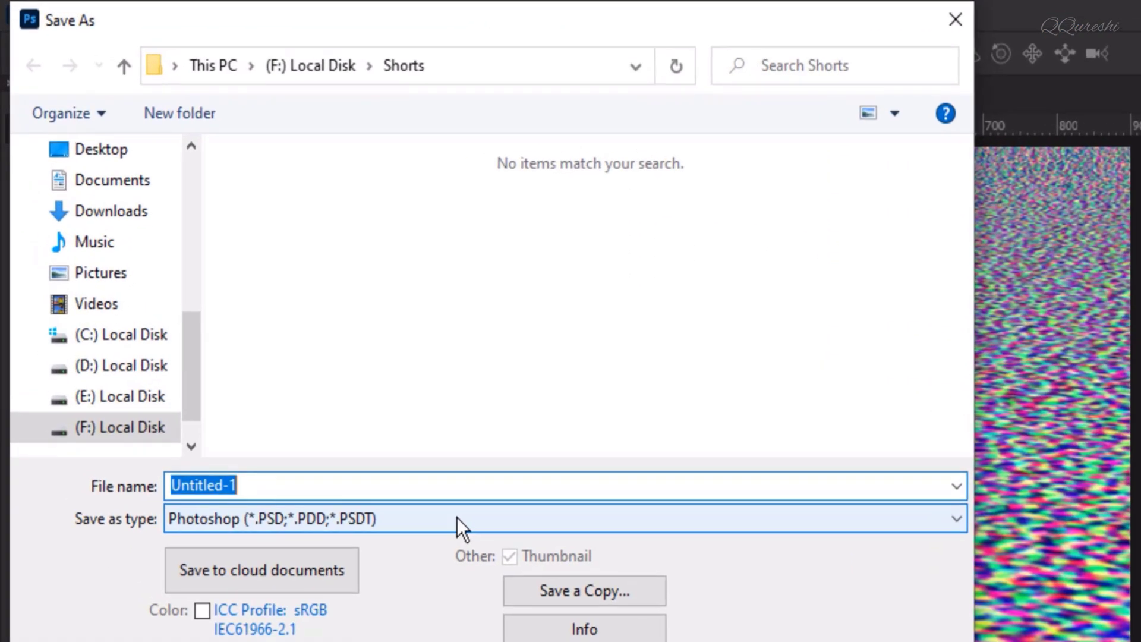
text(rip)
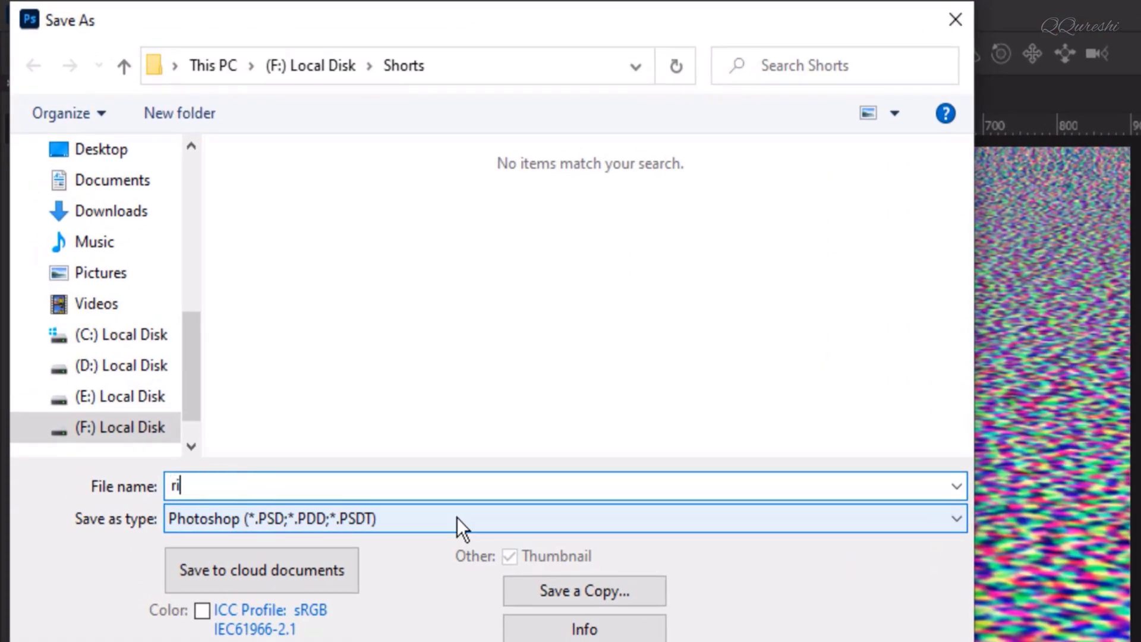
text(ples)
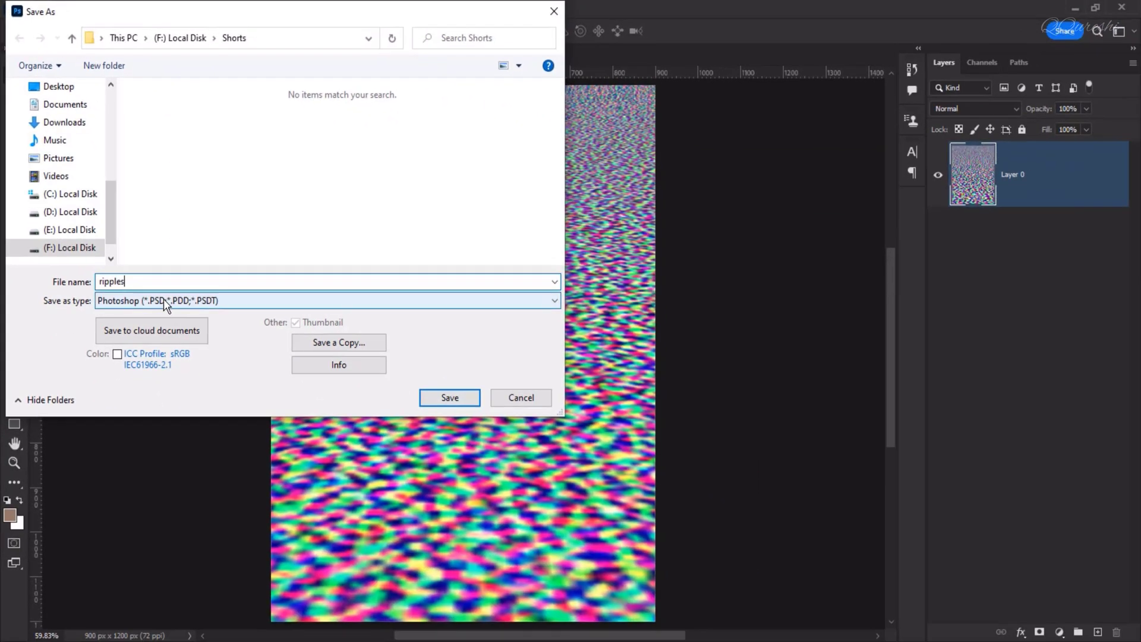
click(441, 399)
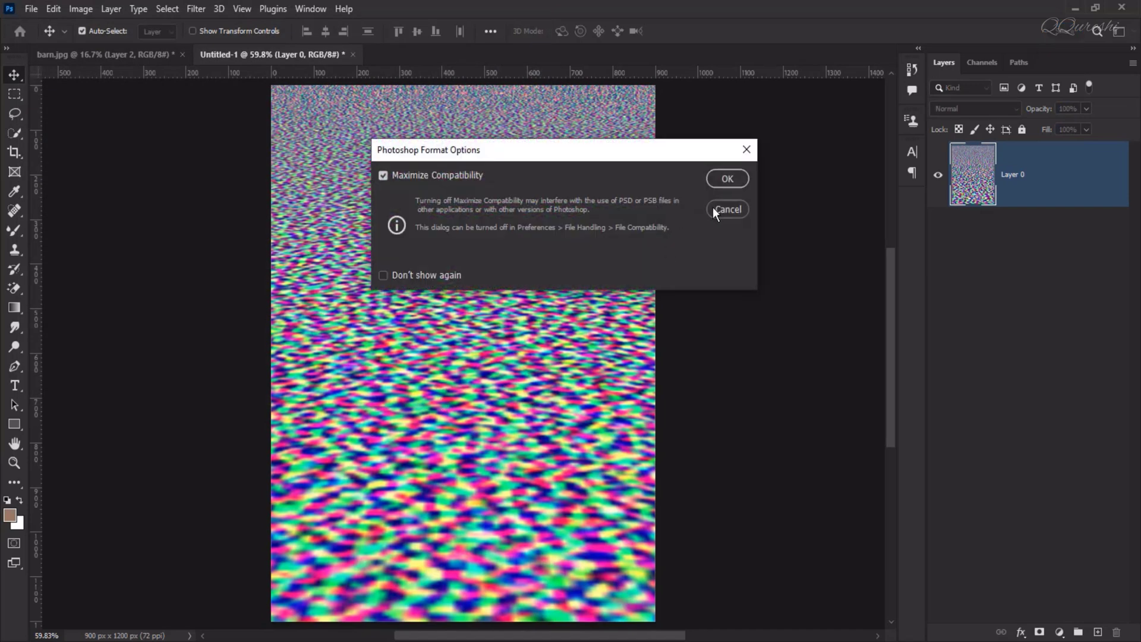
click(725, 178)
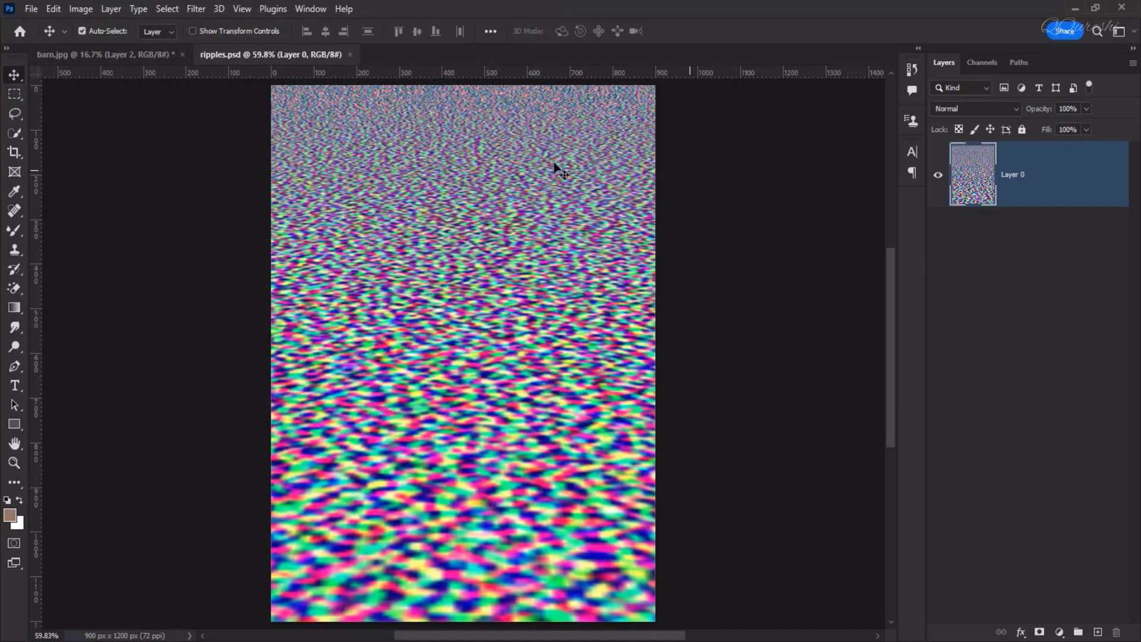
Step: Return to the barn.jpg document and check the reflection layer's visibility
click(83, 53)
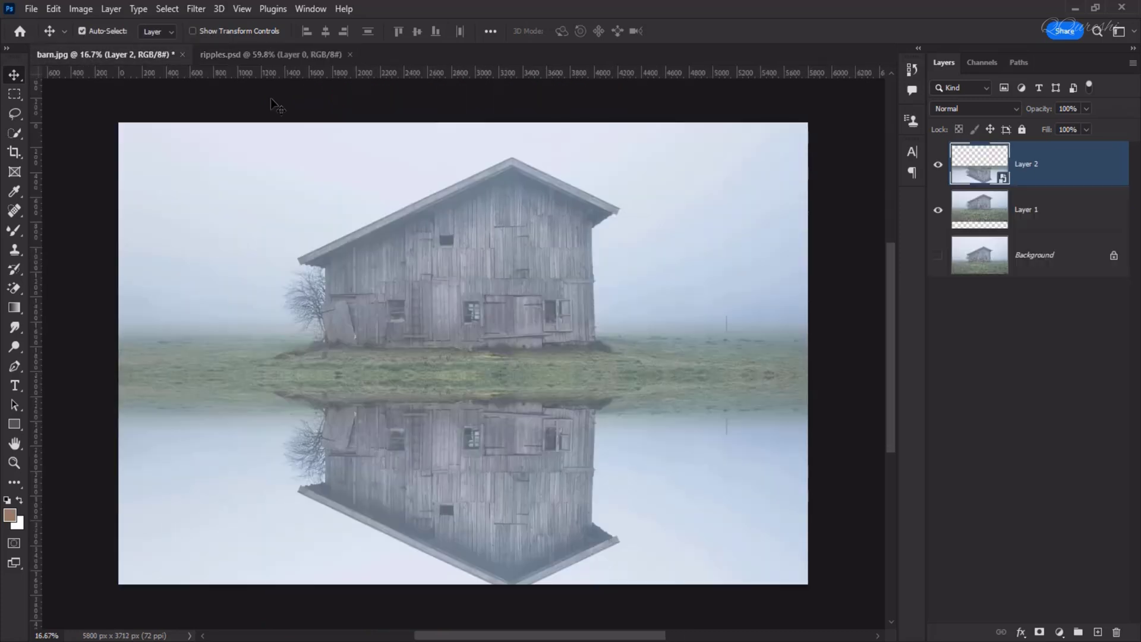
click(938, 164)
click(940, 165)
Step: Run the Displace filter with horizontal scale 10 and vertical scale 140
click(201, 10)
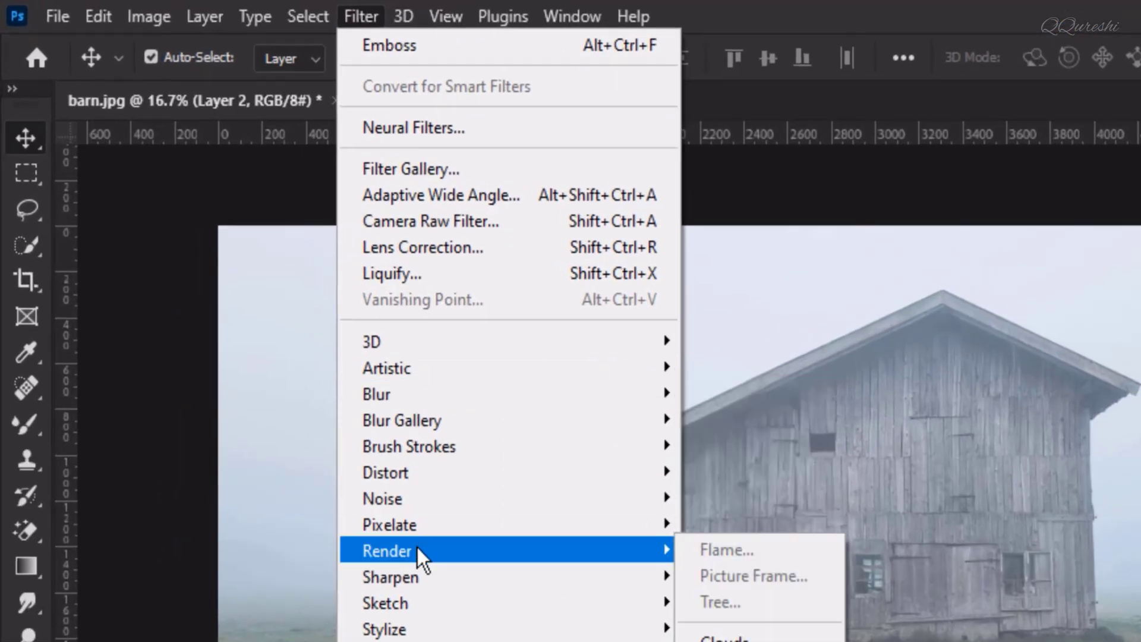
mouse_move(412, 630)
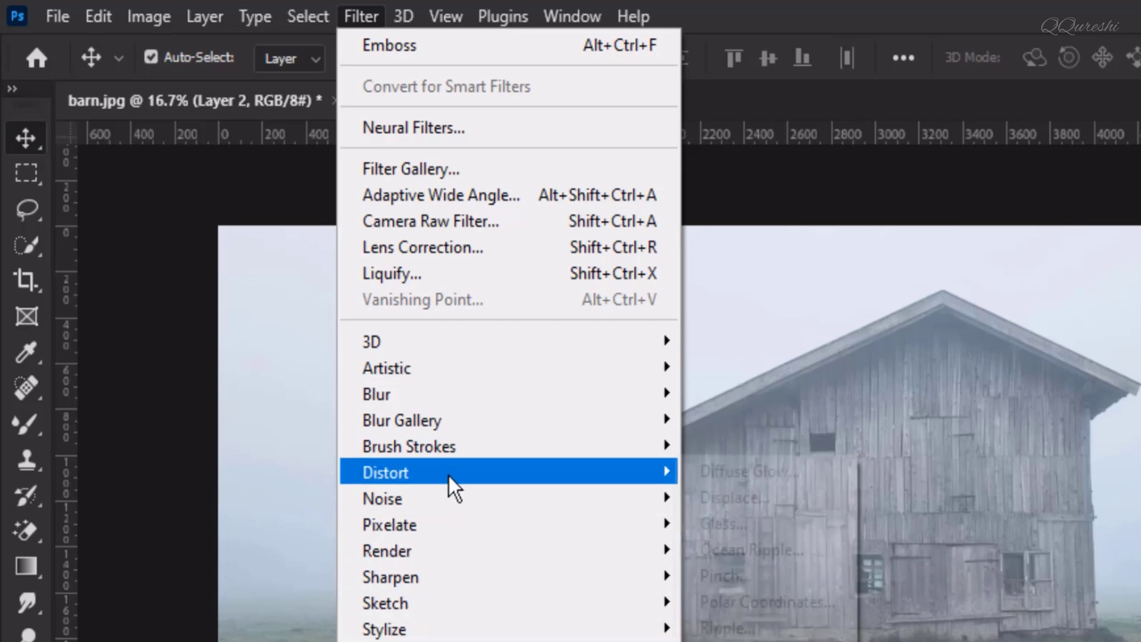
mouse_move(451, 485)
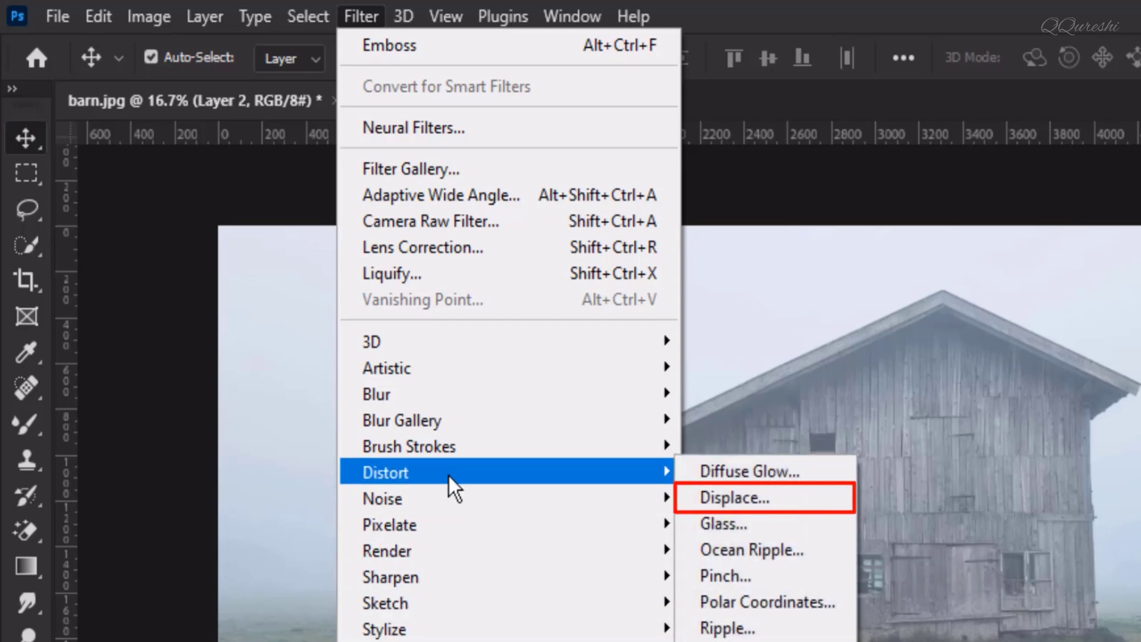
click(803, 493)
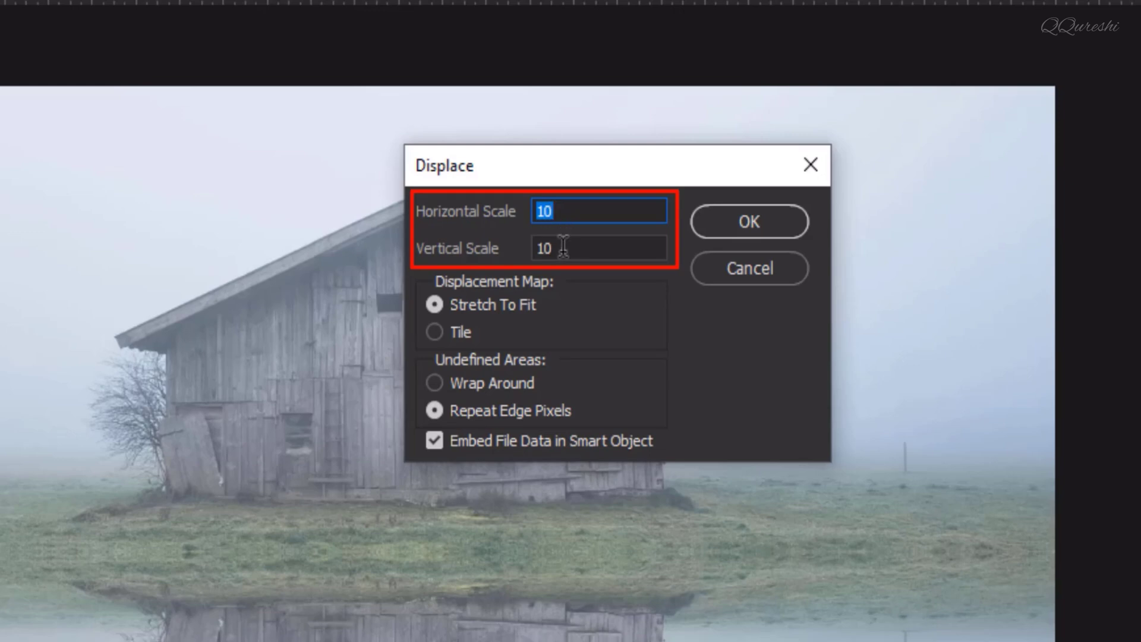
double_click(543, 248)
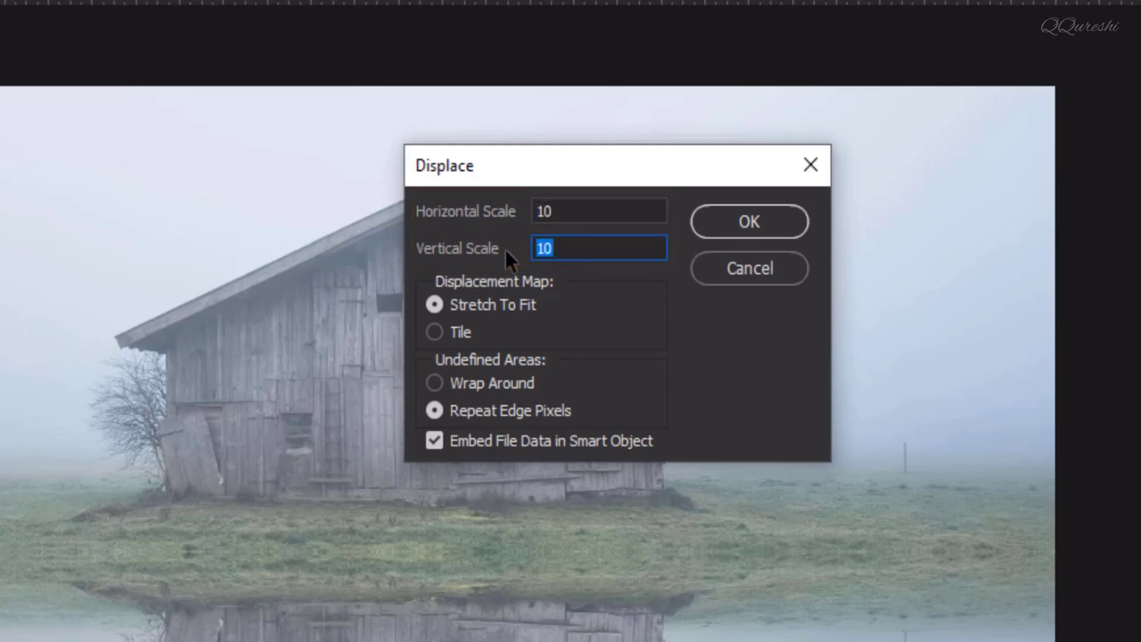
text(140)
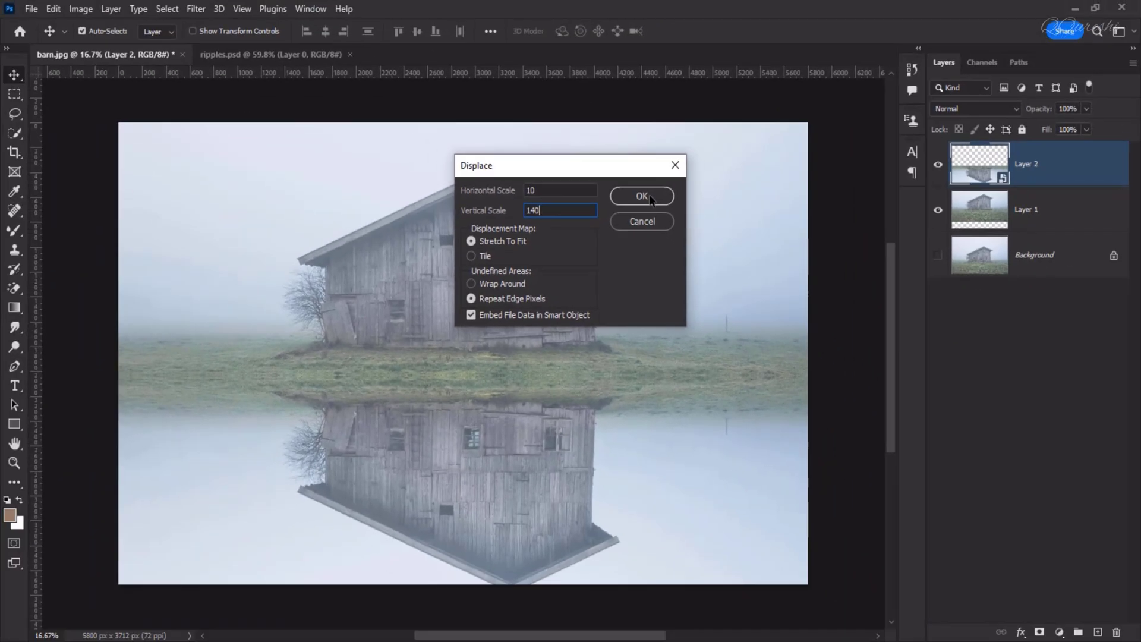
click(643, 195)
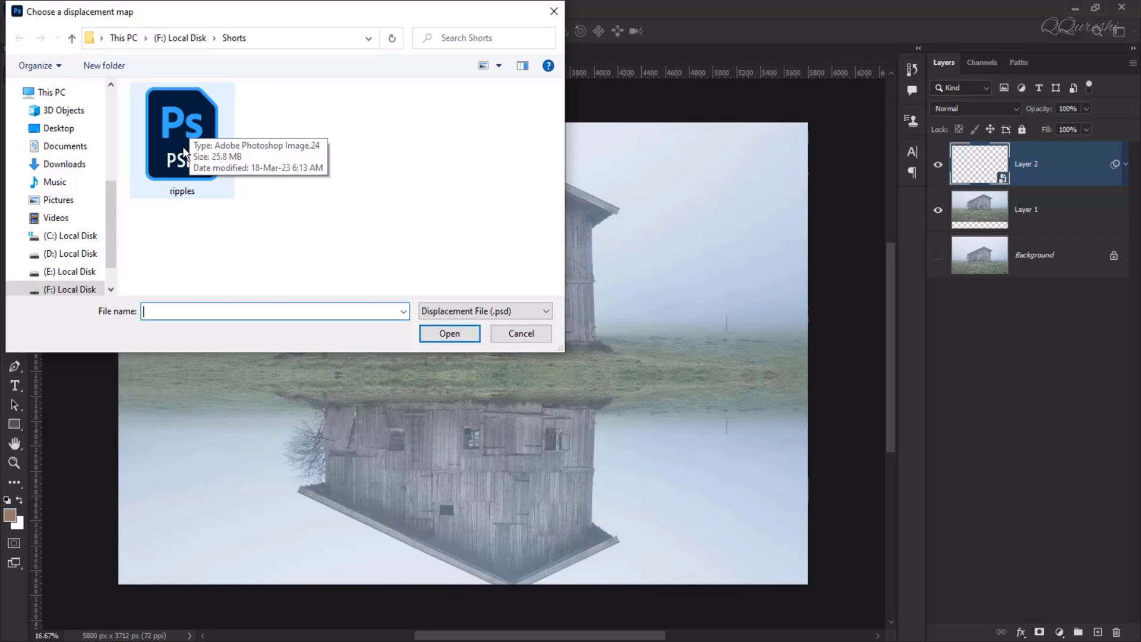
Step: Apply ripples.psd as the Displace map to ripple the mirrored reflection
click(183, 146)
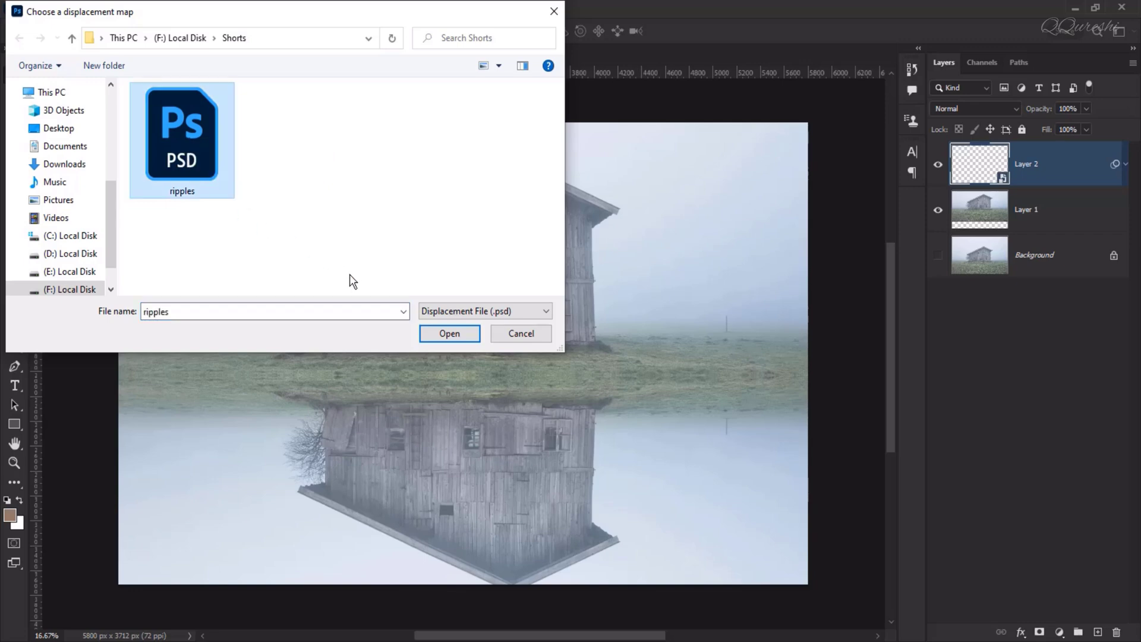
click(455, 333)
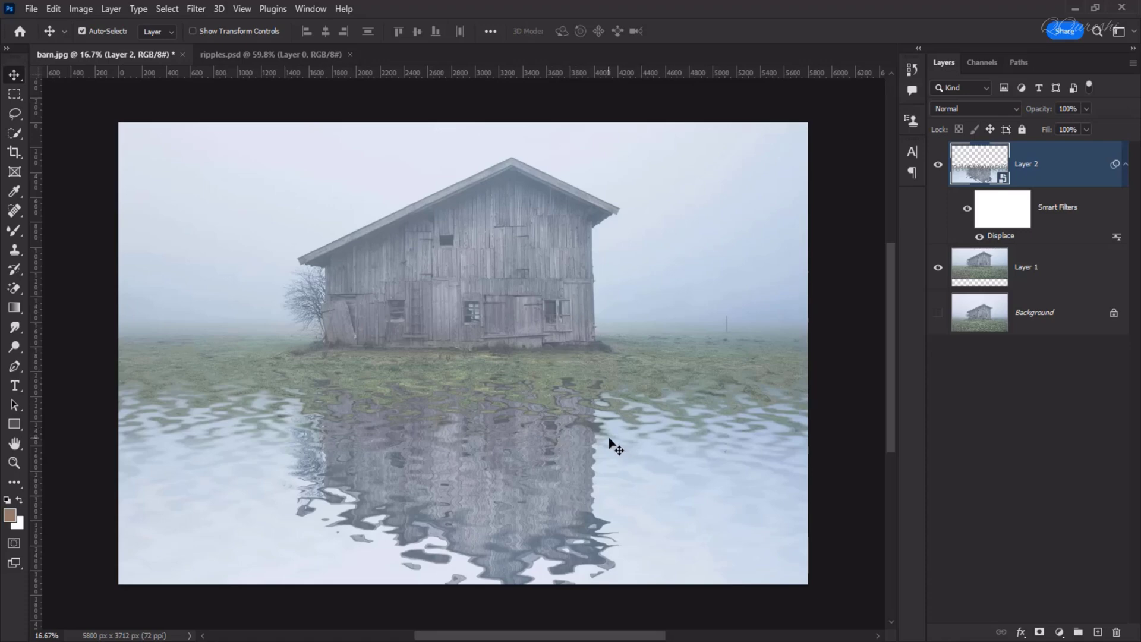
key(ctrl+1)
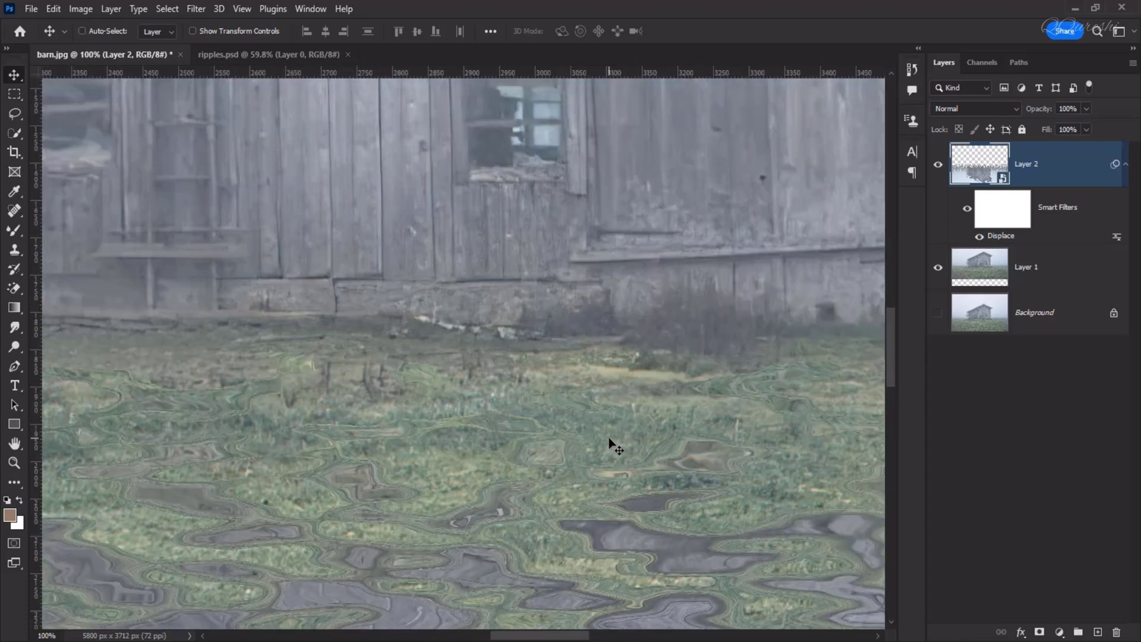
drag(466, 446, 482, 262)
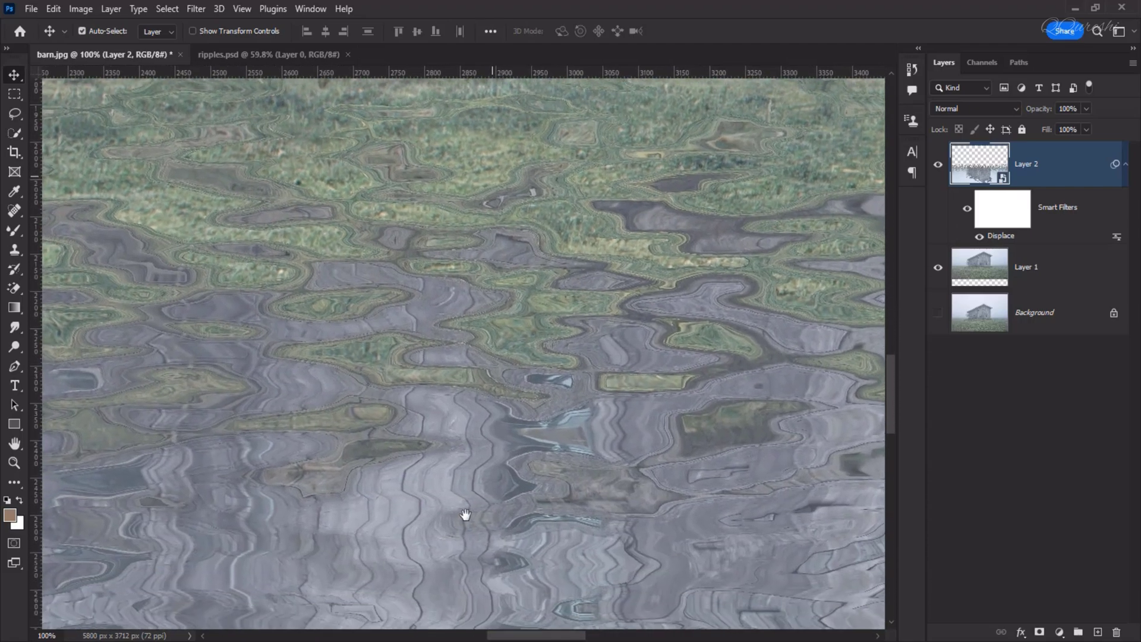
drag(466, 517, 479, 326)
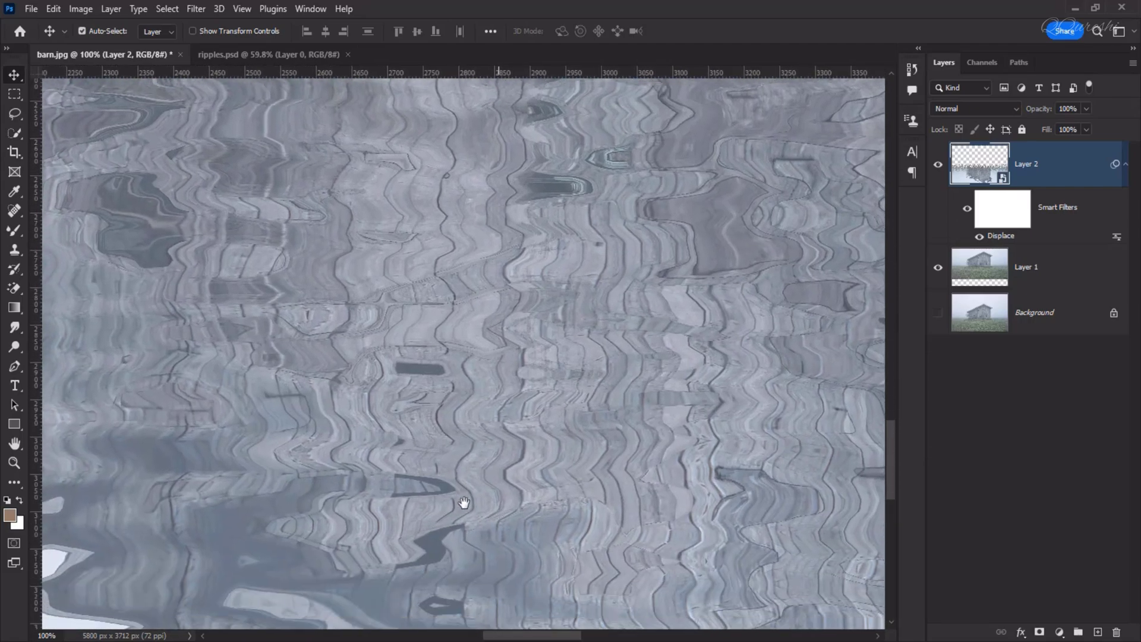
drag(464, 502, 476, 334)
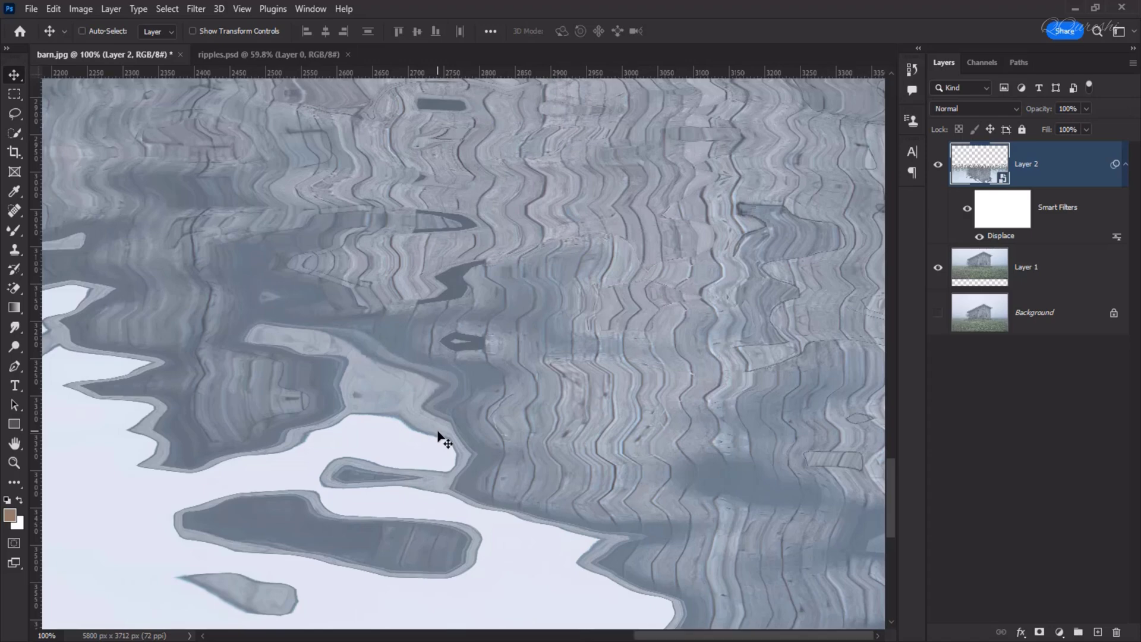
key(ctrl+0)
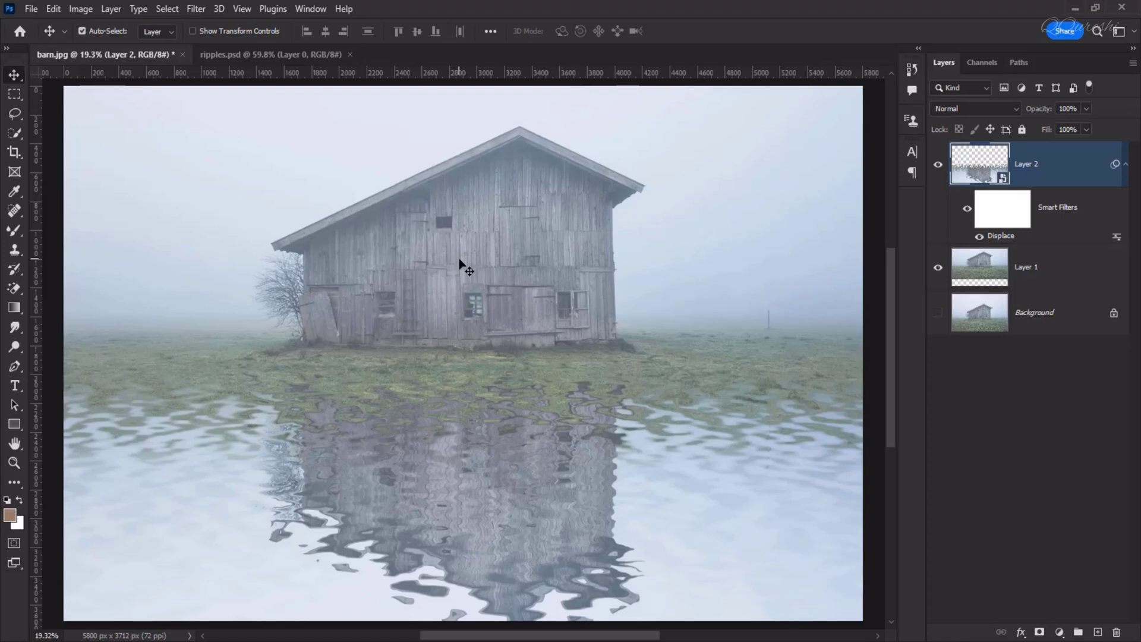
key(ctrl+alt+shift+e)
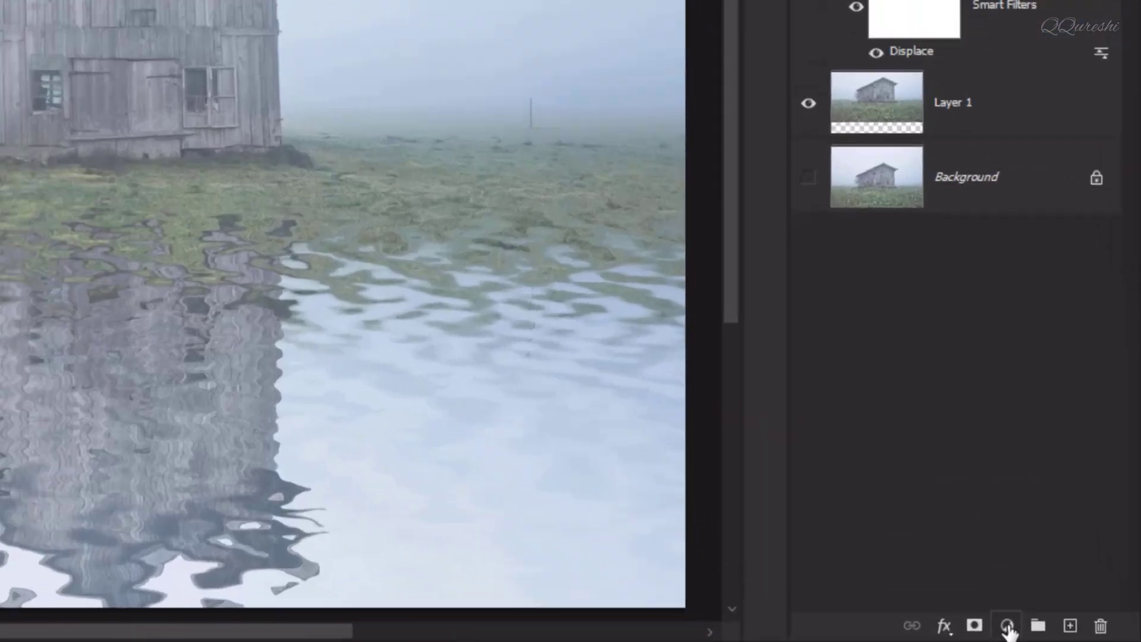
Step: Add a Levels adjustment layer auto-corrected with Enhance Monochromatic Contrast
click(1059, 633)
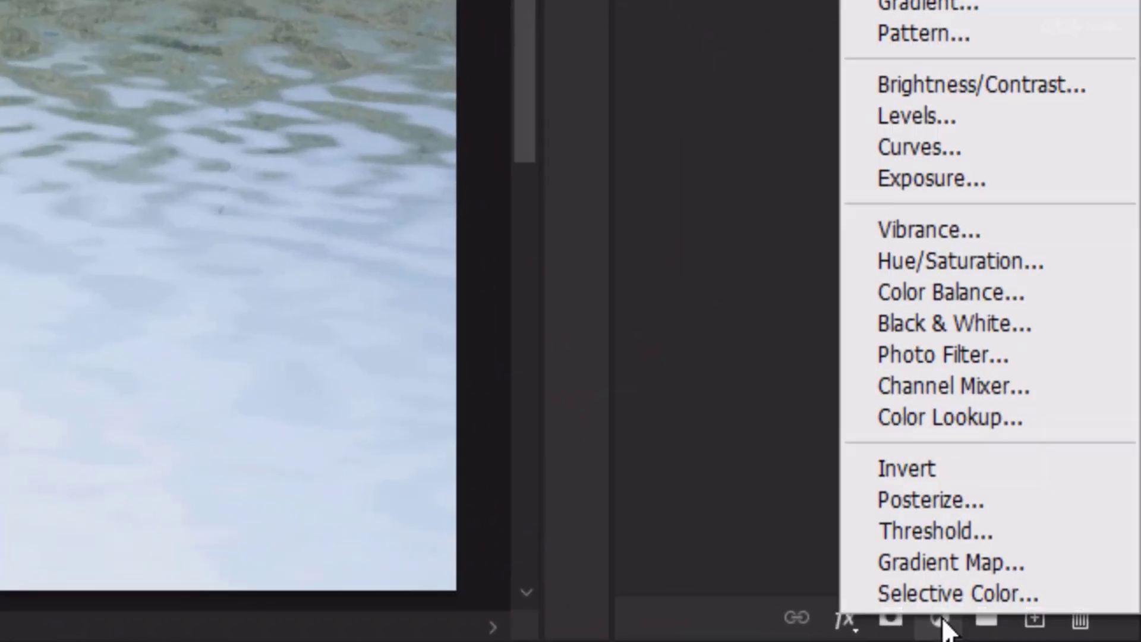
click(915, 116)
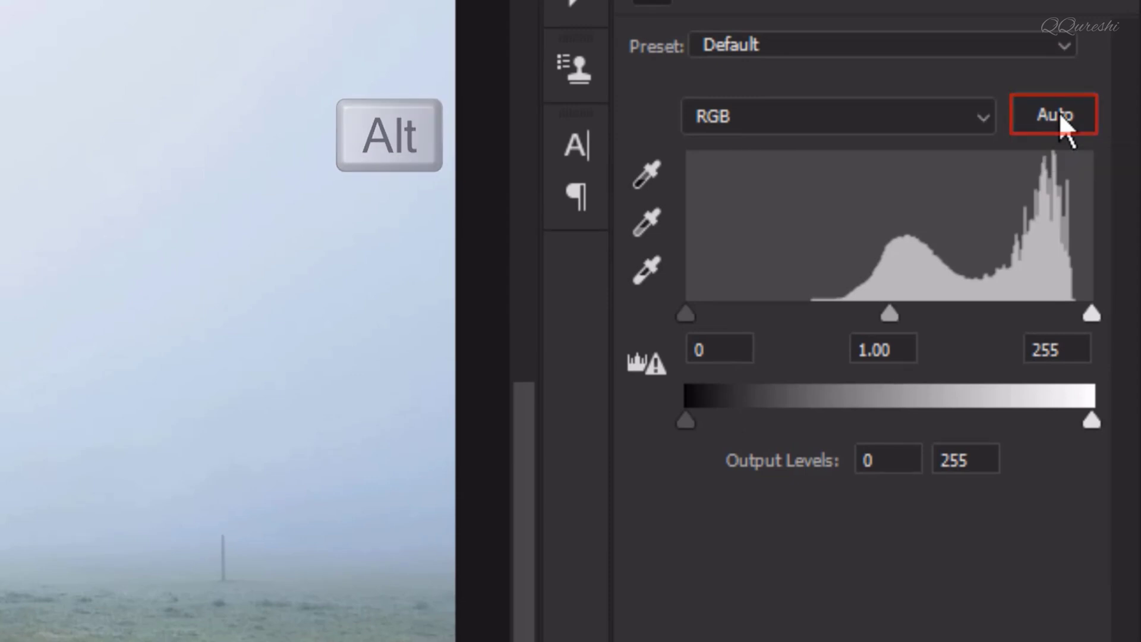
alt+click(1059, 113)
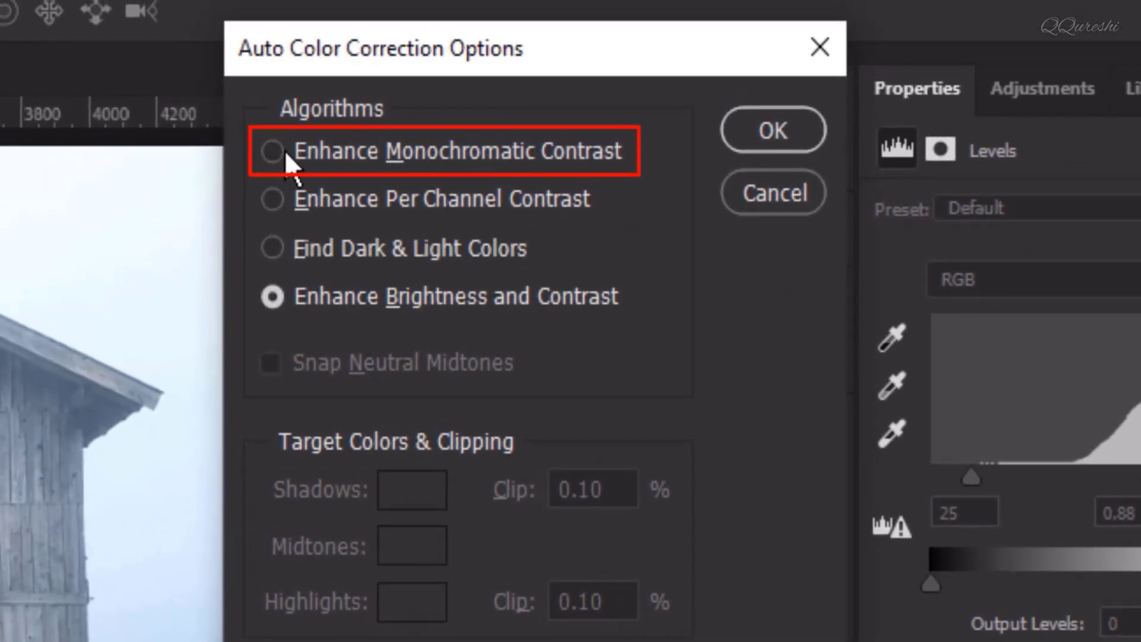
click(284, 151)
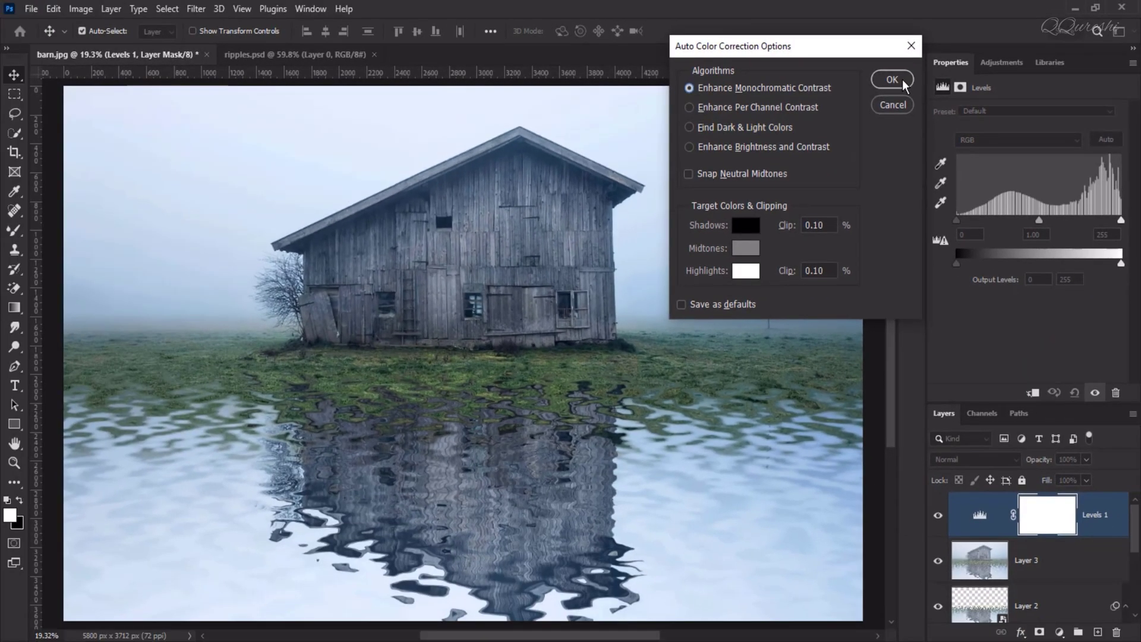
click(903, 82)
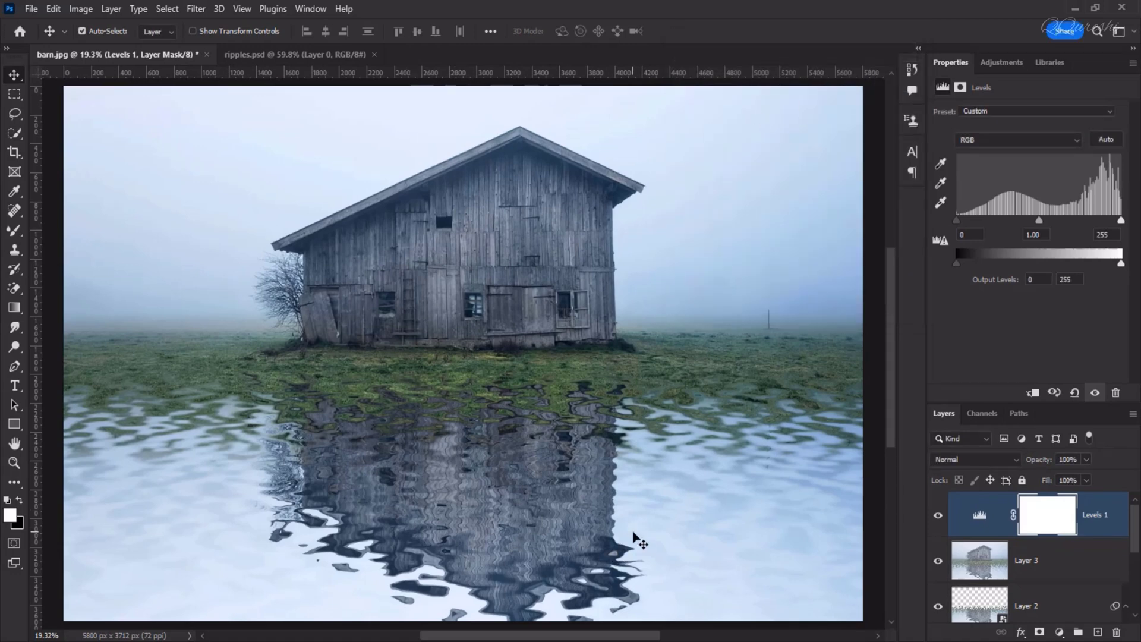
Step: Zoom out slightly and close the Levels settings panel group
key(ctrl+minus)
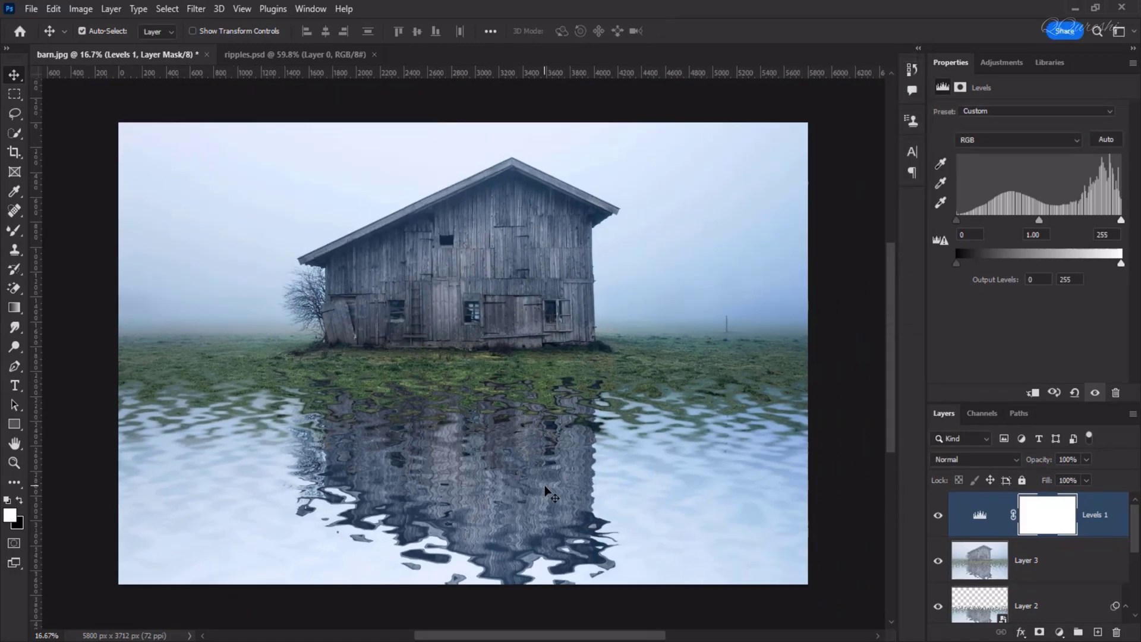
click(1132, 63)
click(1065, 221)
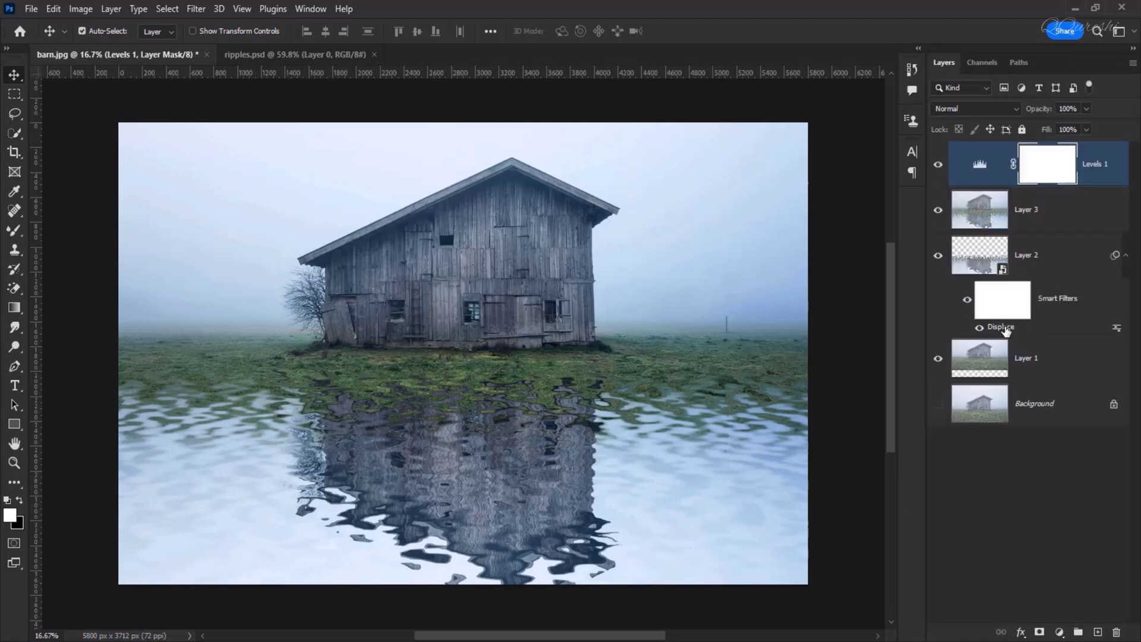
Step: Re-apply Layer 2's Displace filter at vertical scale 120 using ripples.psd
click(1004, 327)
double_click(1004, 328)
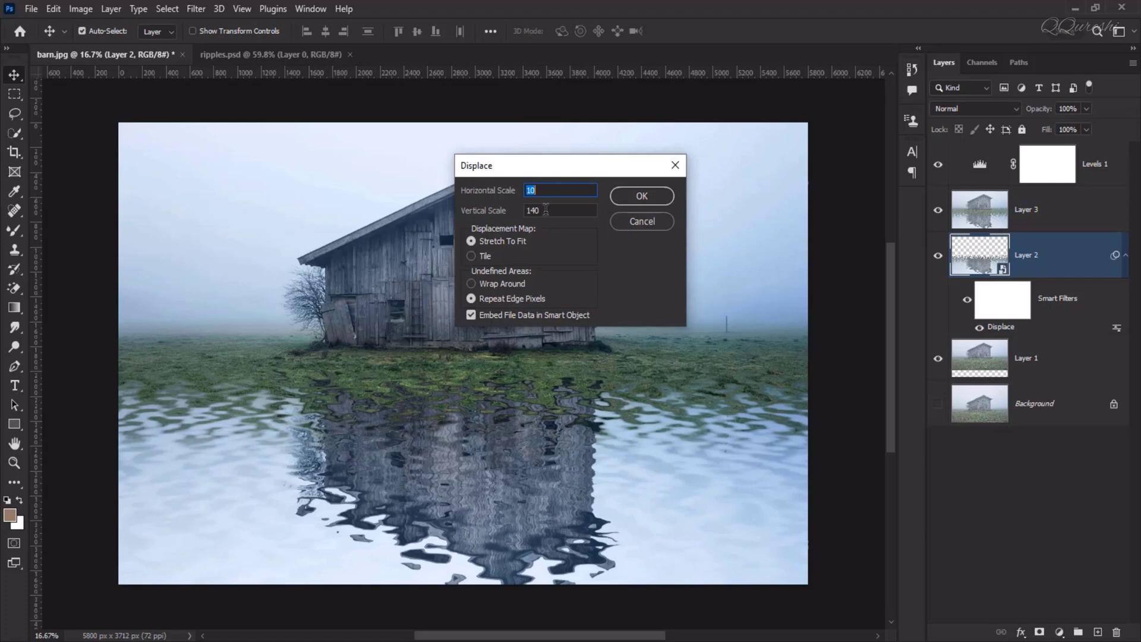
key(Tab)
text(120)
click(664, 198)
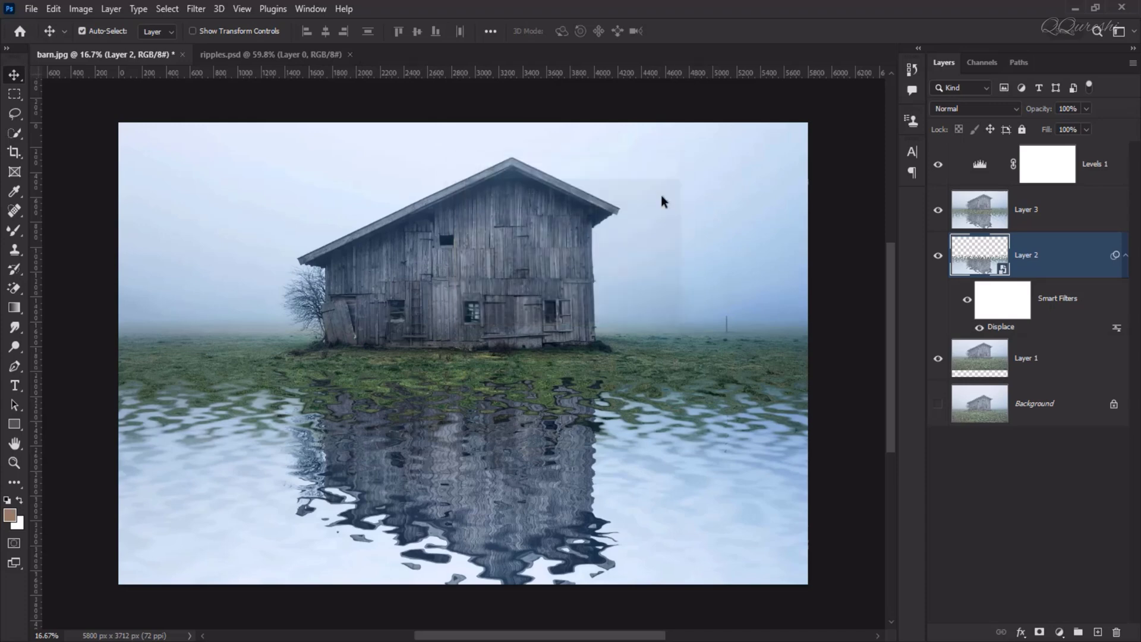
click(192, 168)
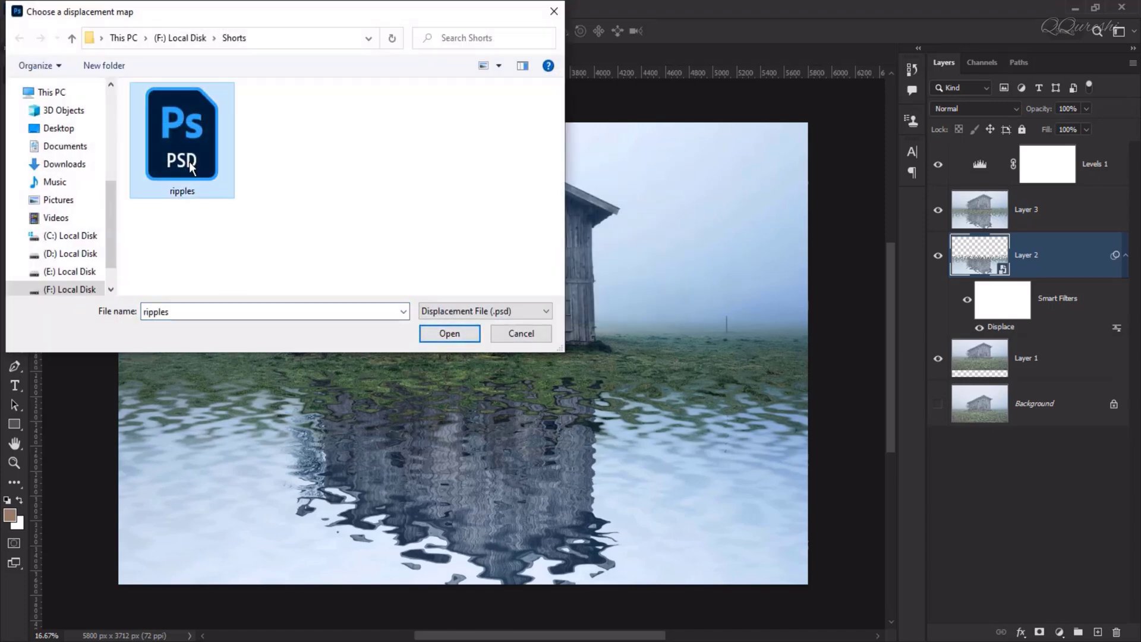
click(454, 335)
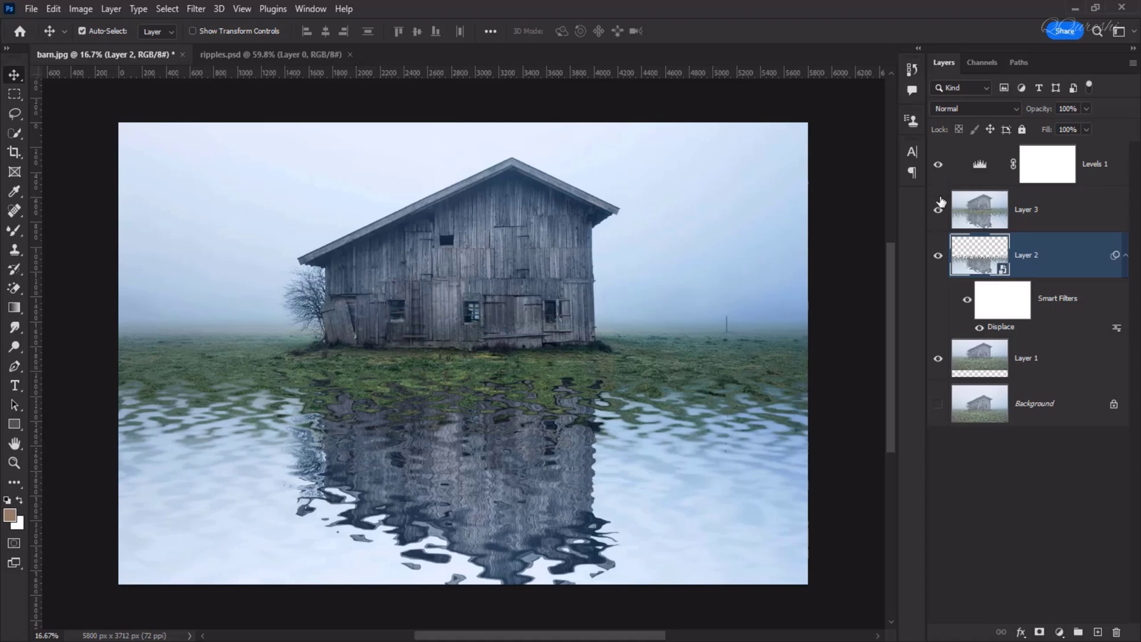
click(939, 209)
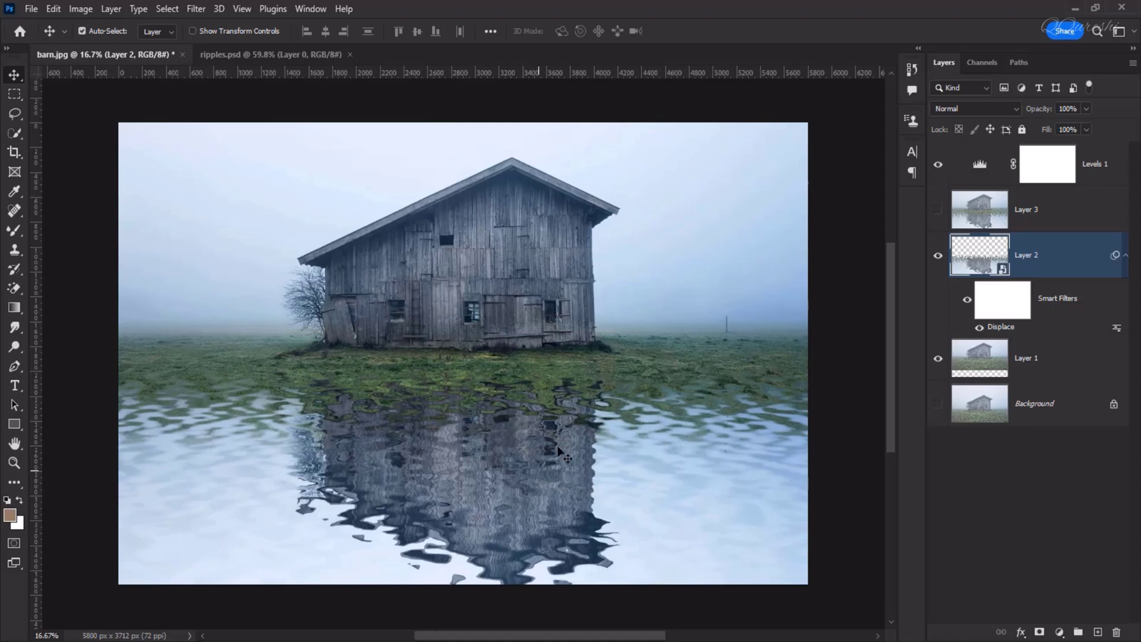
click(939, 166)
click(939, 166)
key(ctrl)
click(938, 164)
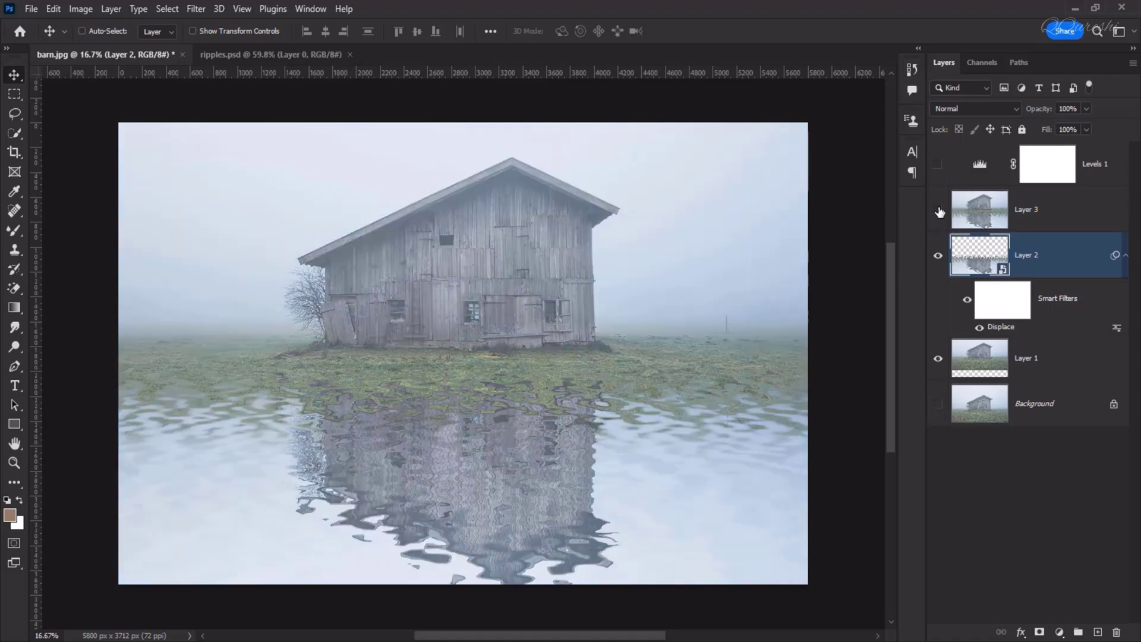
click(938, 164)
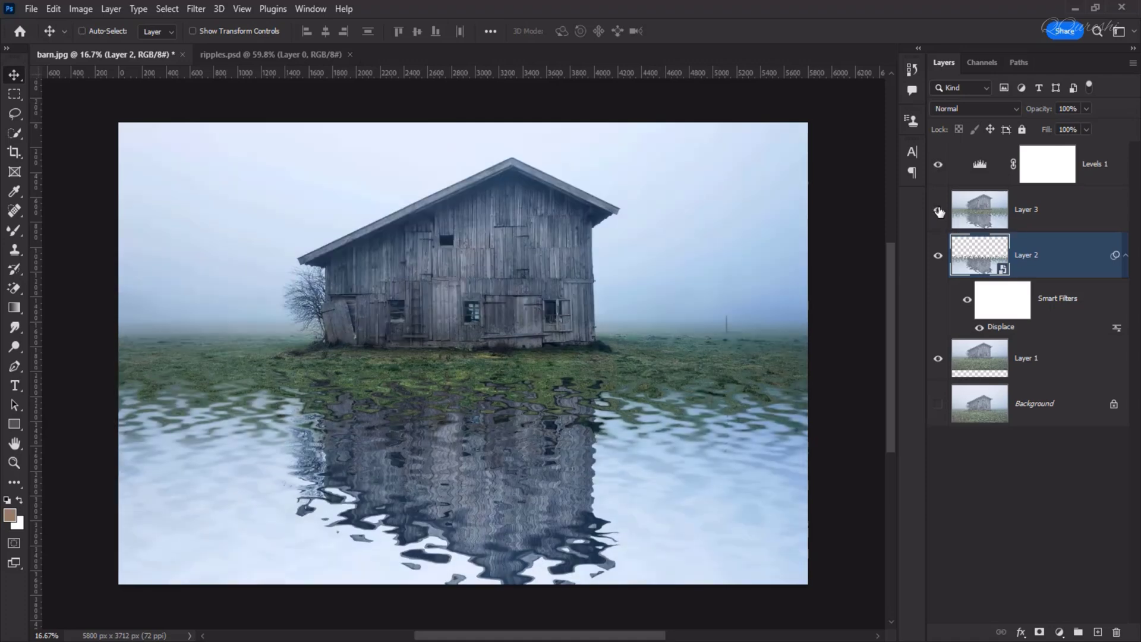
click(940, 212)
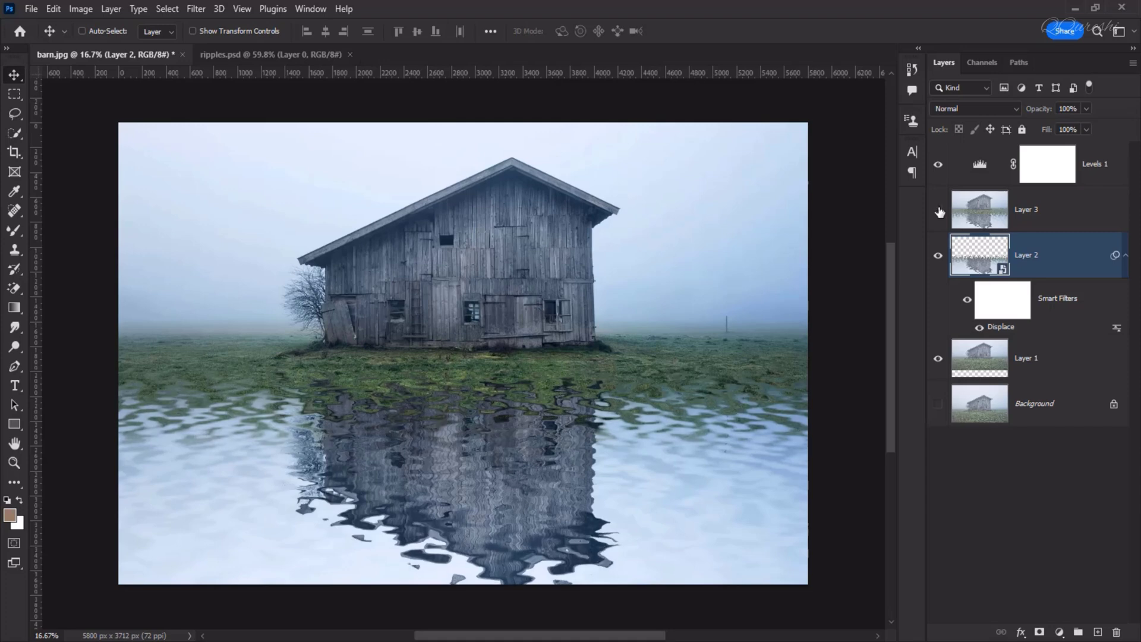
key(ctrl)
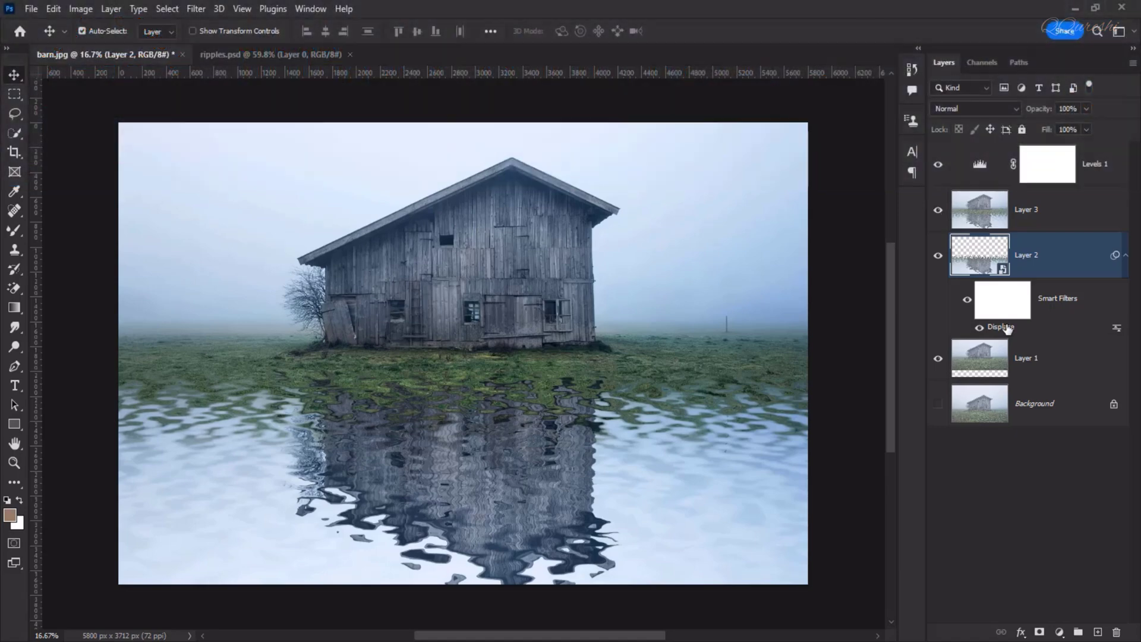
double_click(1001, 326)
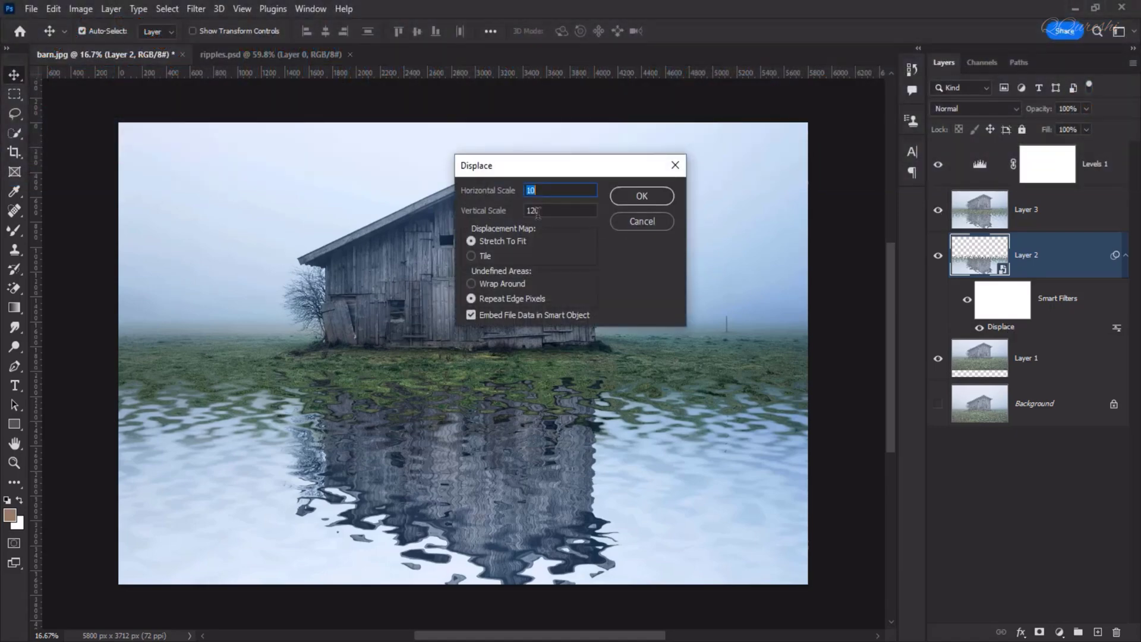
click(637, 223)
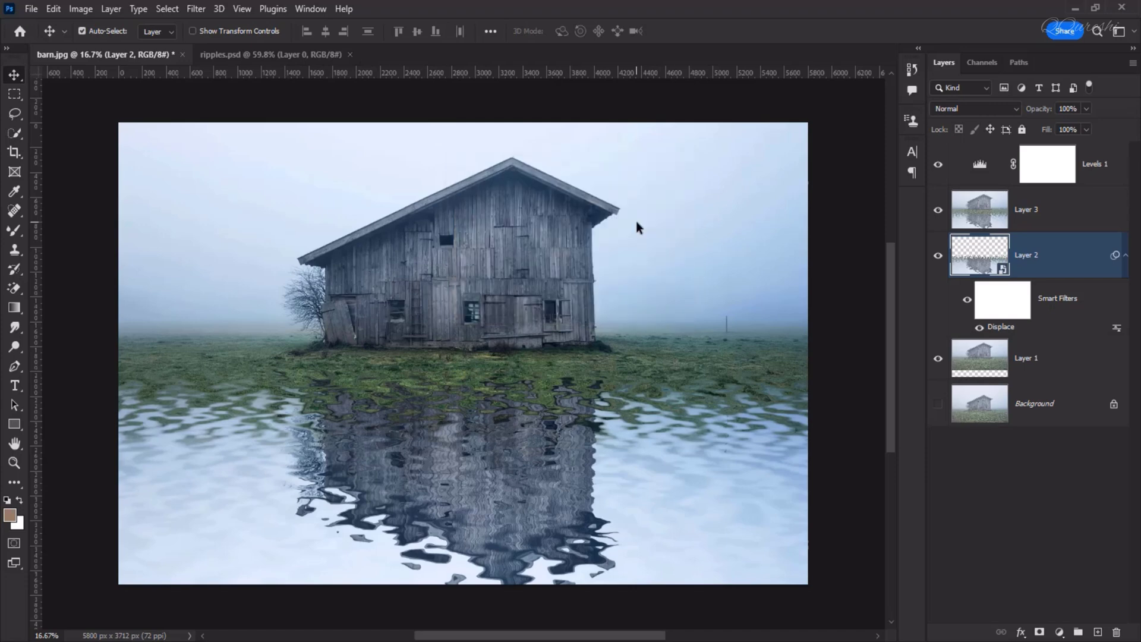